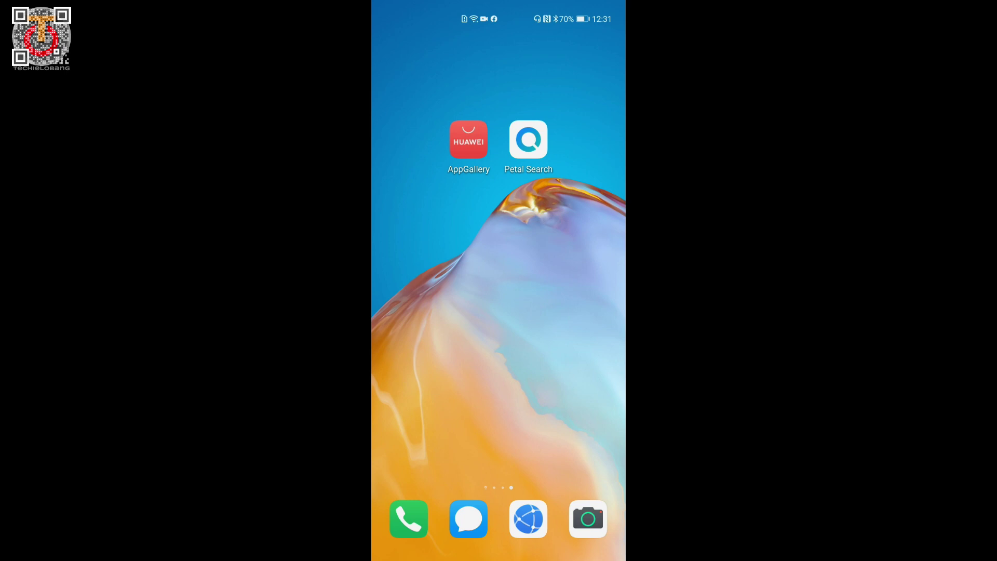
Step: Search AppGallery's Featured page for 'petal search' and pick the suggestion
left_click(469, 140)
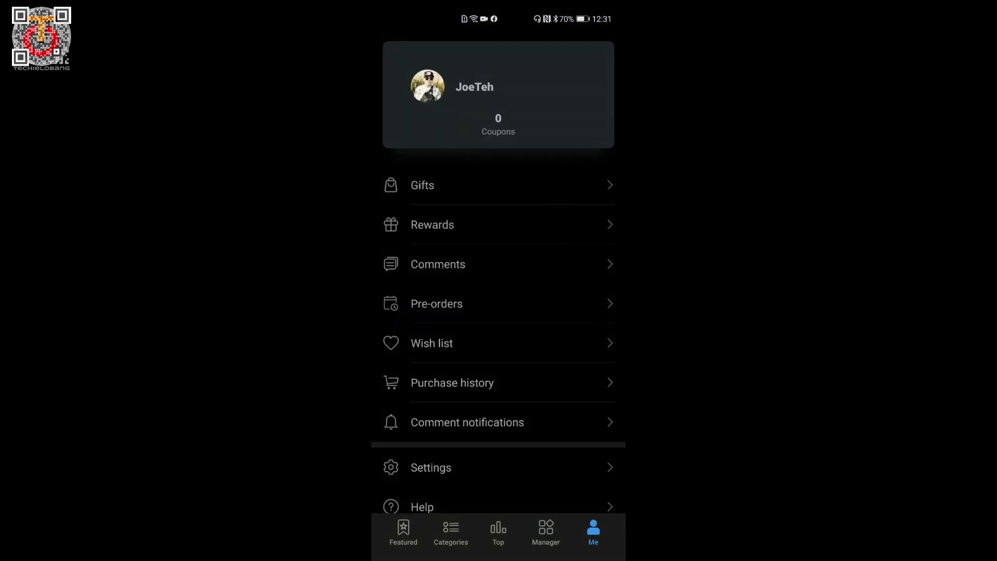
left_click(395, 546)
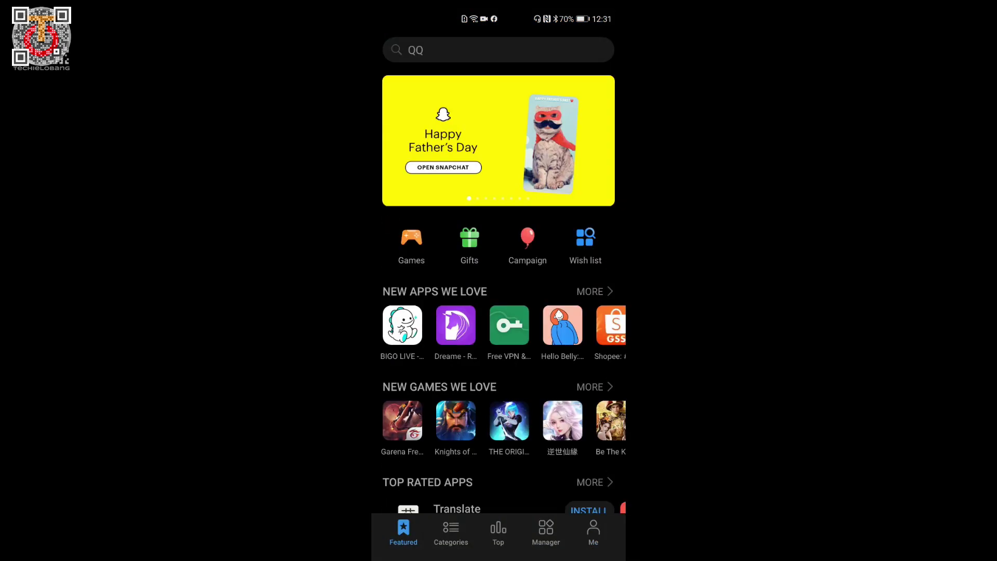
left_click(551, 60)
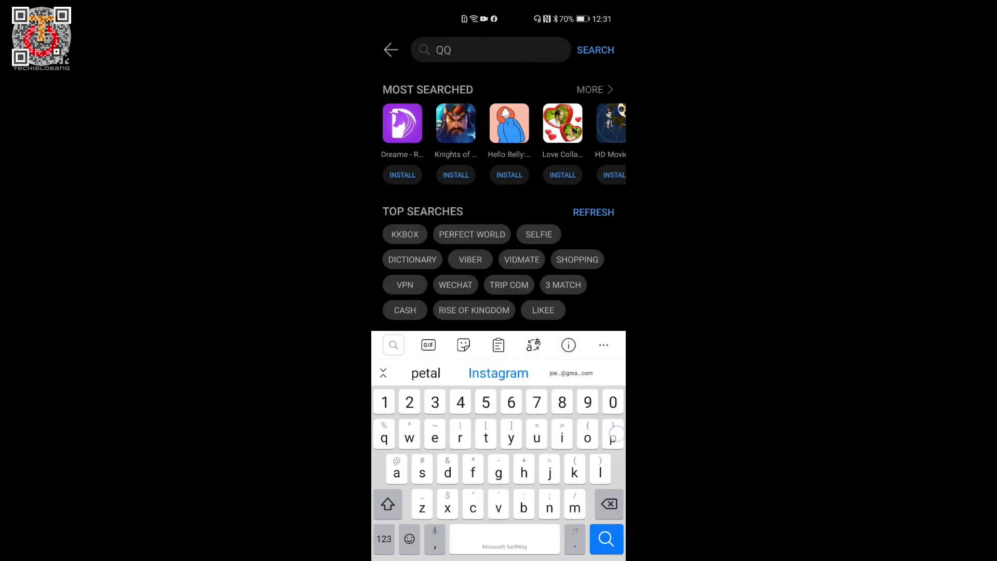
type("petal ")
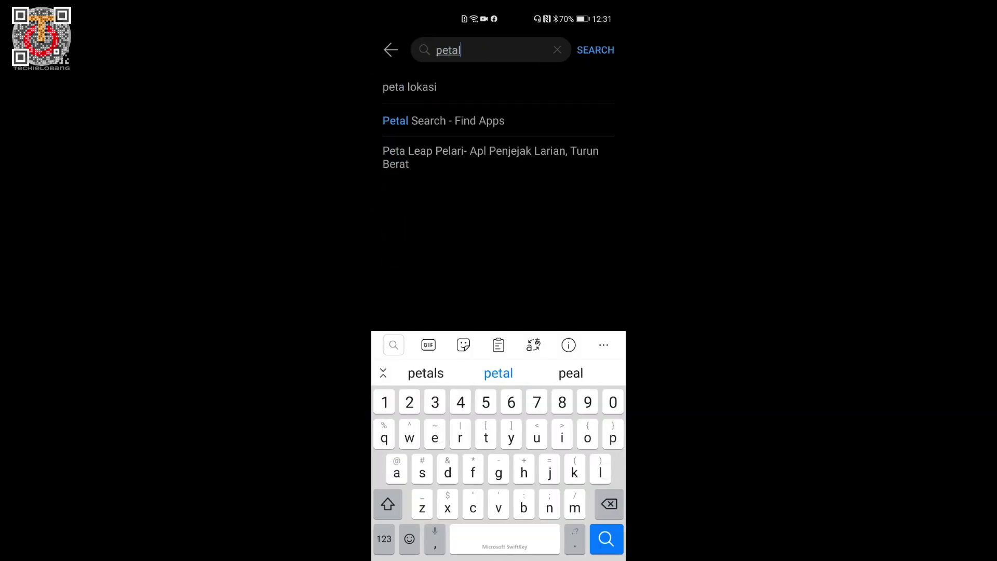
type("se")
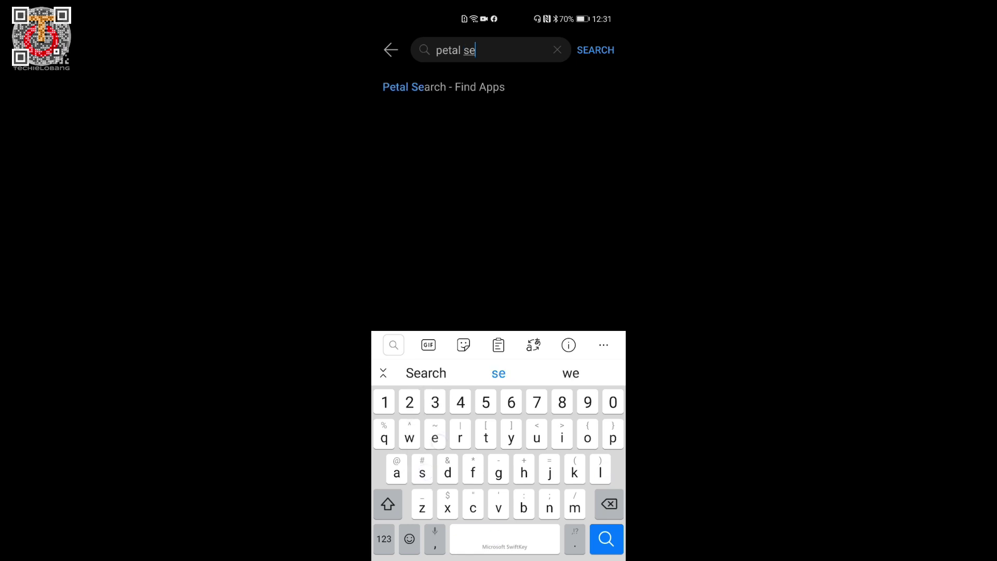
type("arch")
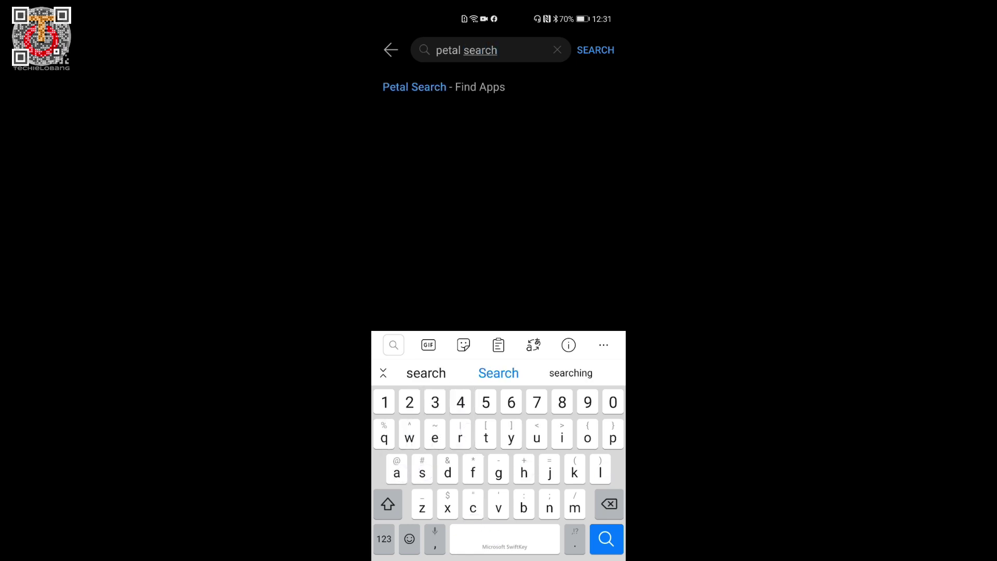
left_click(443, 87)
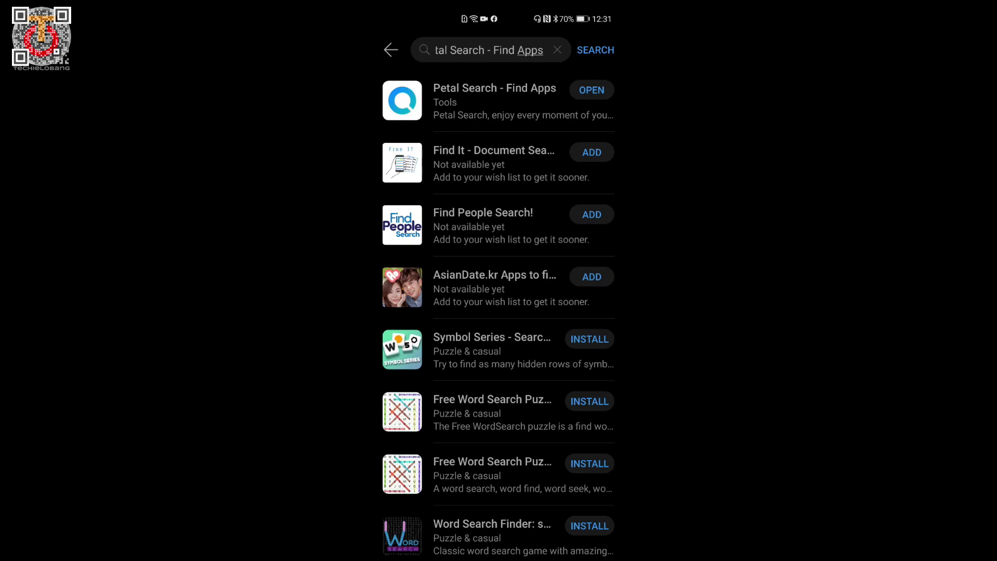
Step: View the Petal Search - Find Apps listing details and launch the app
left_click(514, 103)
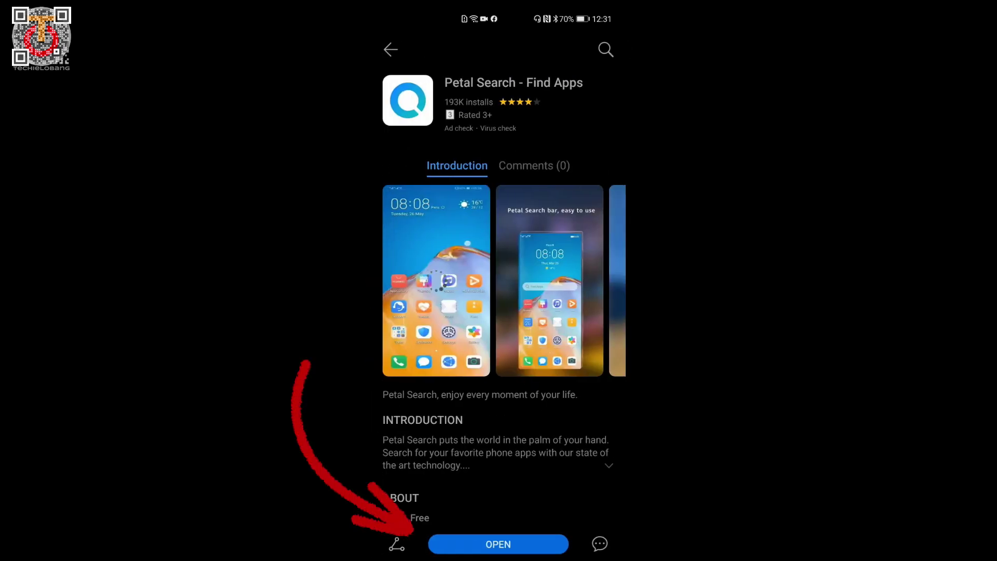
scroll(560, 453, "down", 5)
scroll(572, 273, "down", 2)
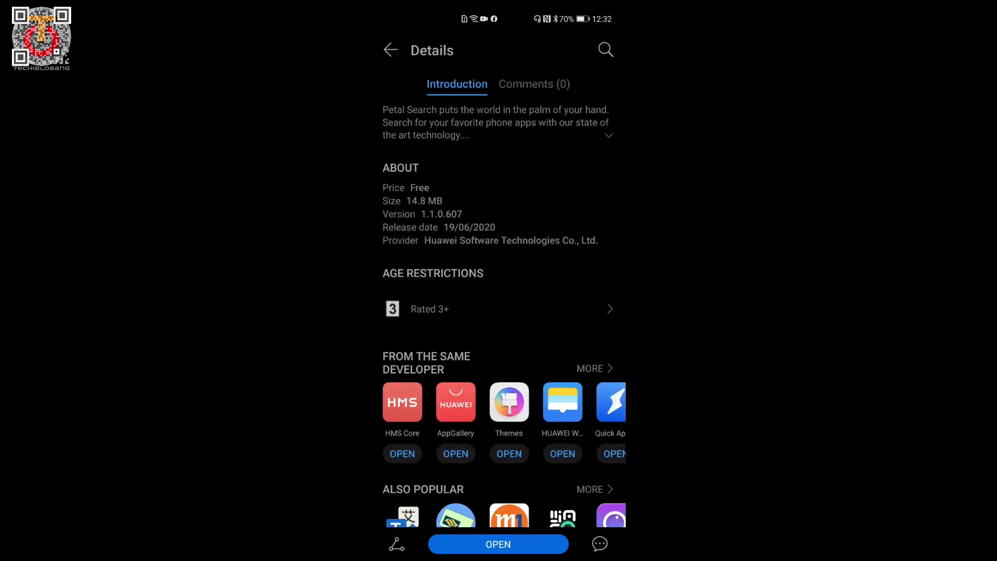
scroll(552, 387, "up", 2)
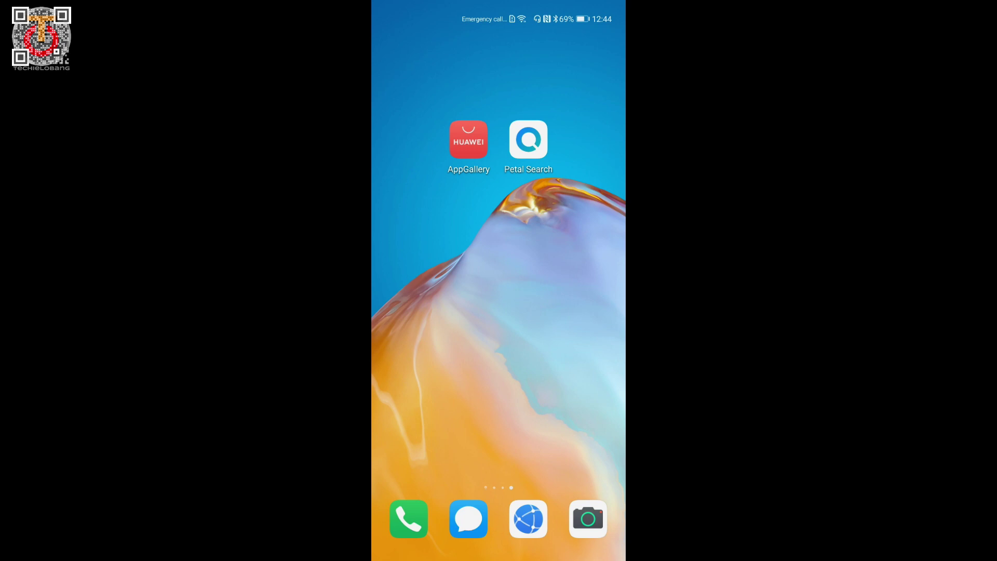
left_click(528, 141)
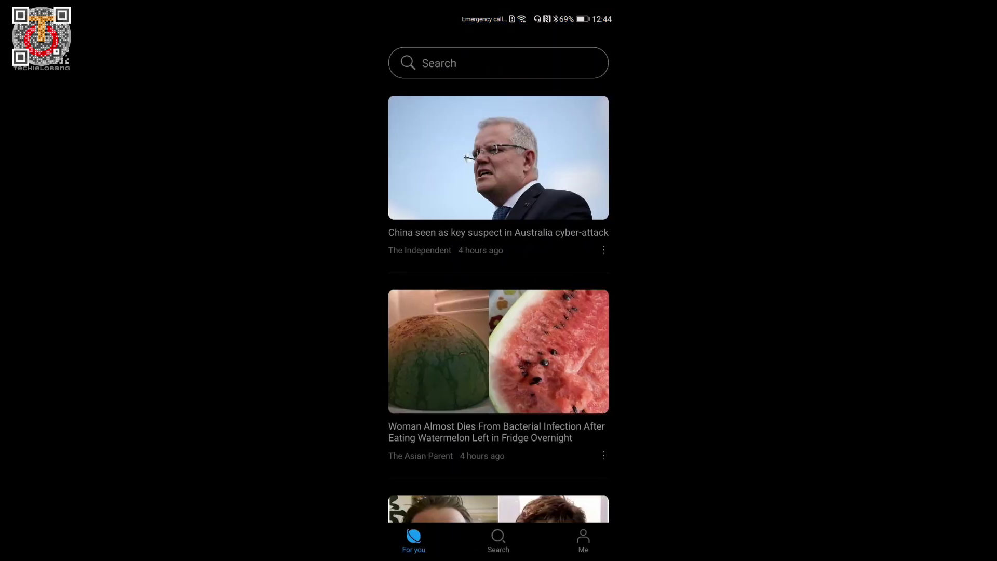
Step: Go to the search page and expand Top Local Apps into its full grid
left_click(499, 538)
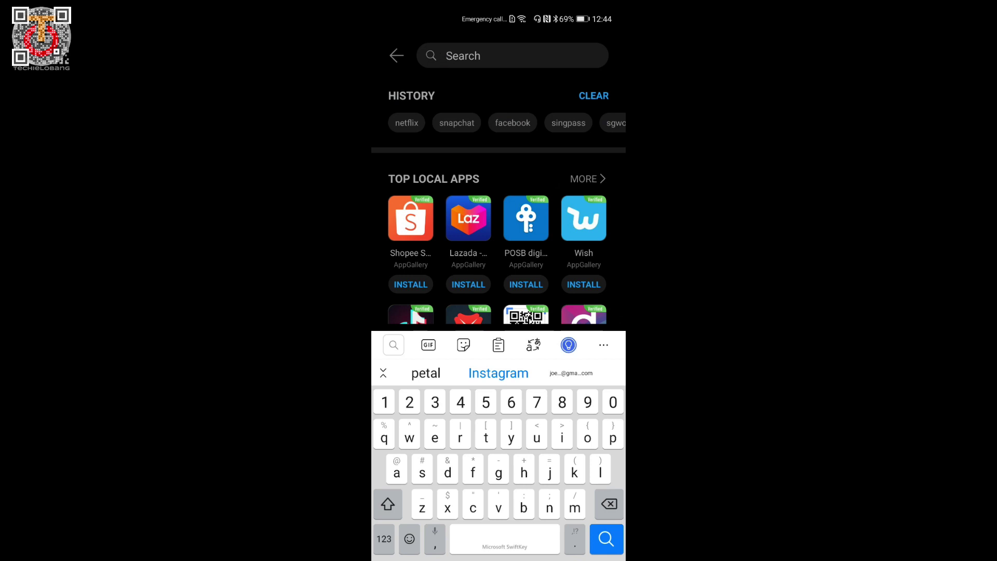
left_click(594, 180)
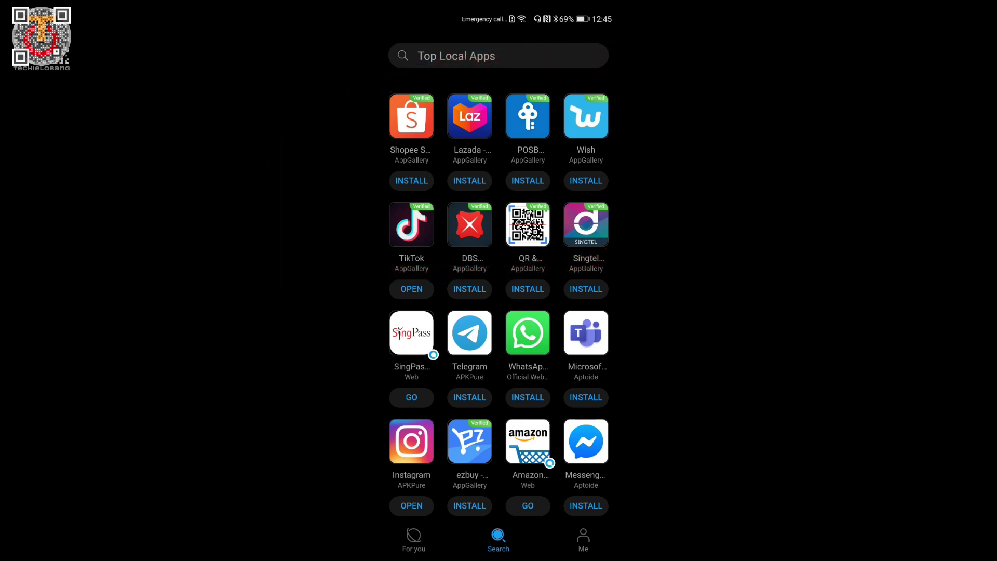
scroll(499, 312, "down", 1)
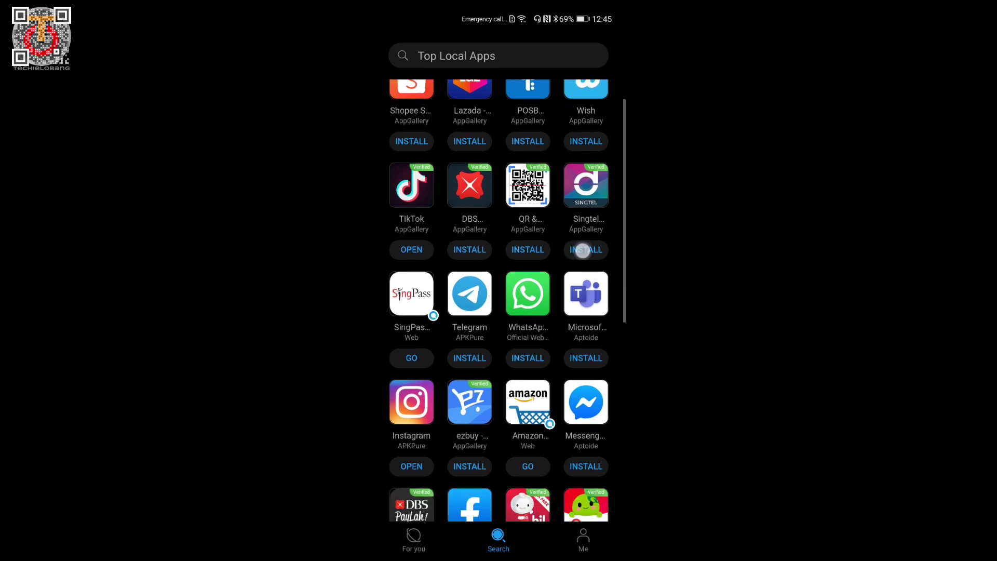
scroll(498, 312, "up", 1)
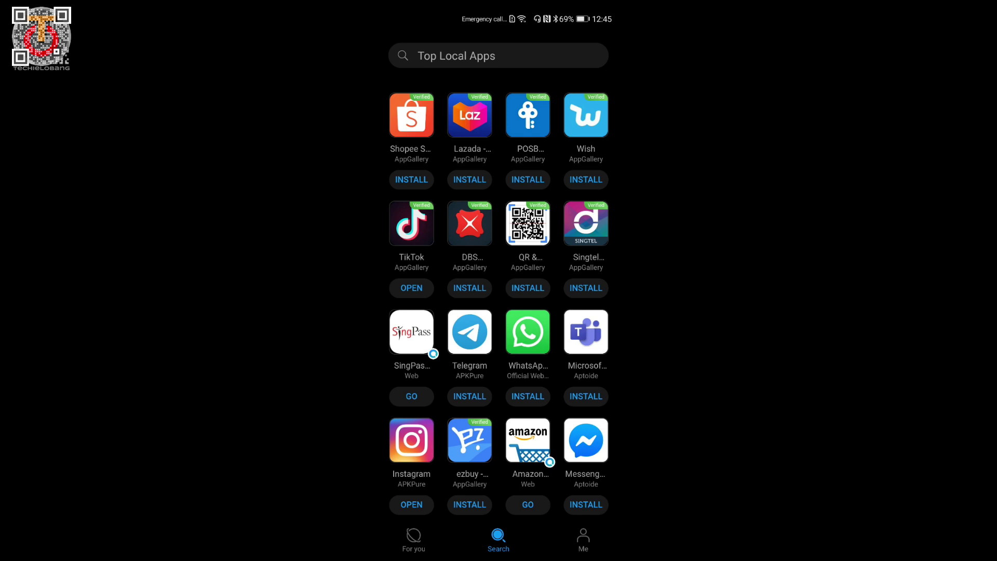
scroll(499, 311, "down", 1)
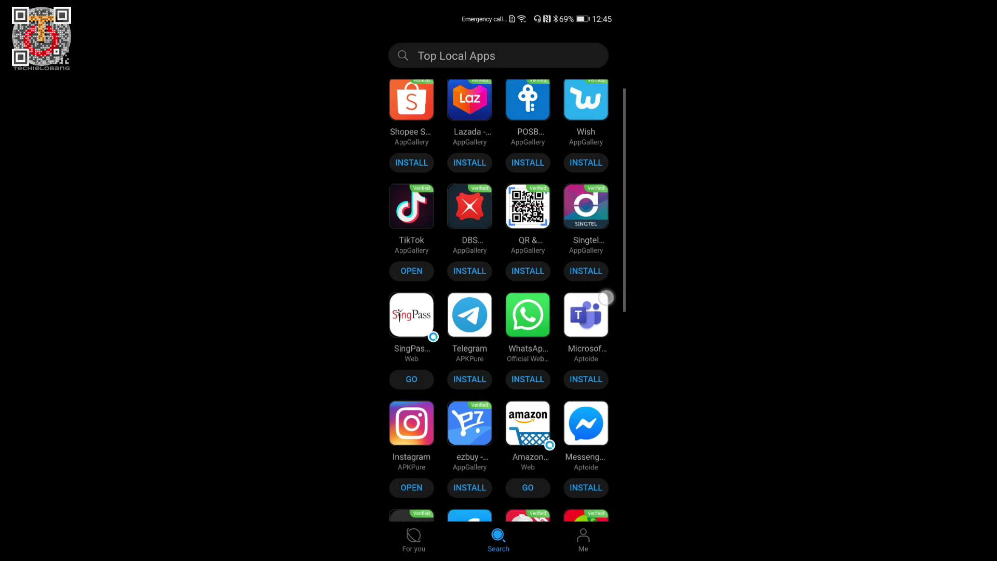
scroll(499, 312, "down", 1)
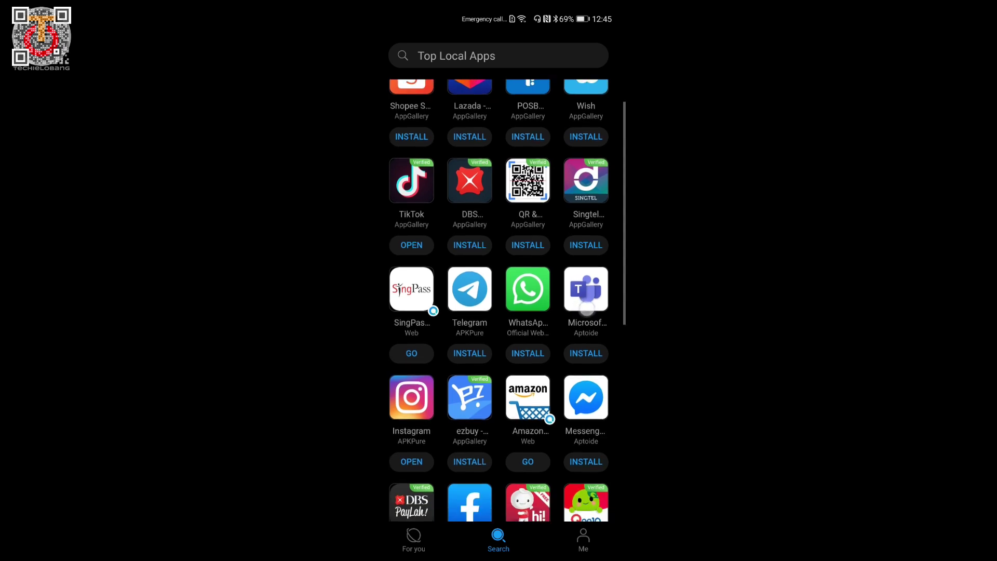
scroll(592, 329, "down", 2)
left_click_drag(592, 329, 591, 293)
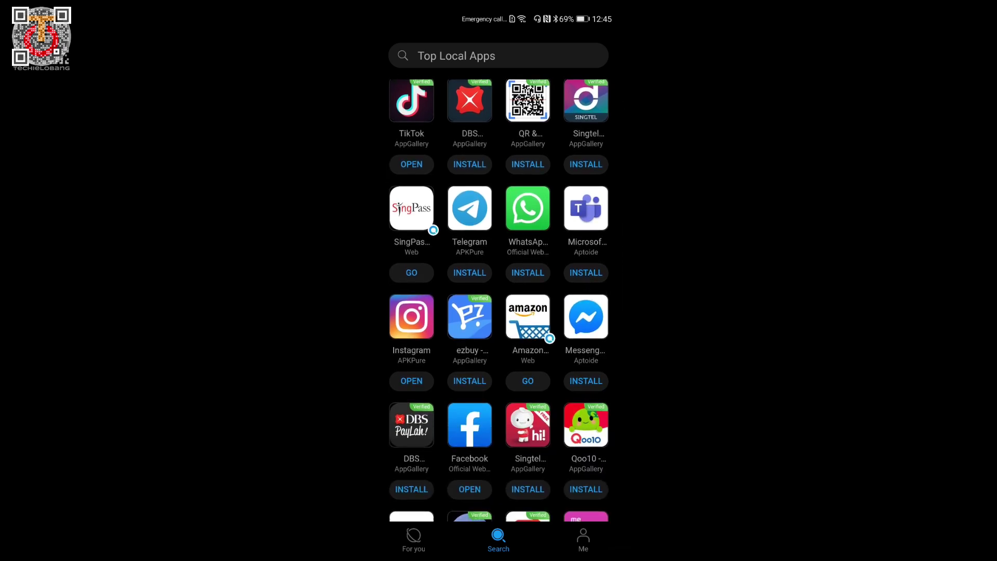
mouse_move(590, 376)
left_mouse_down()
mouse_move(600, 330)
mouse_move(594, 483)
left_mouse_up()
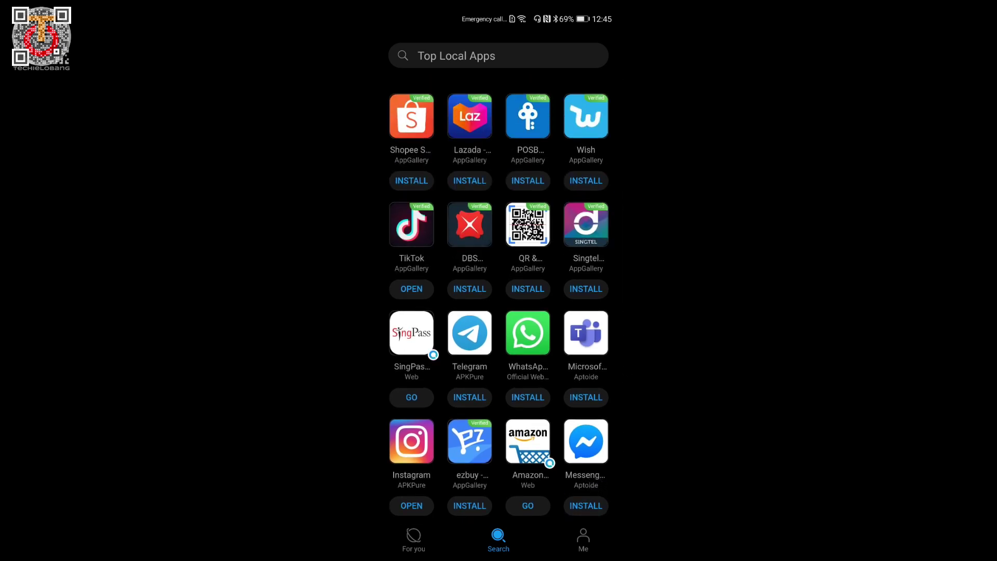
scroll(499, 300, "down", 2)
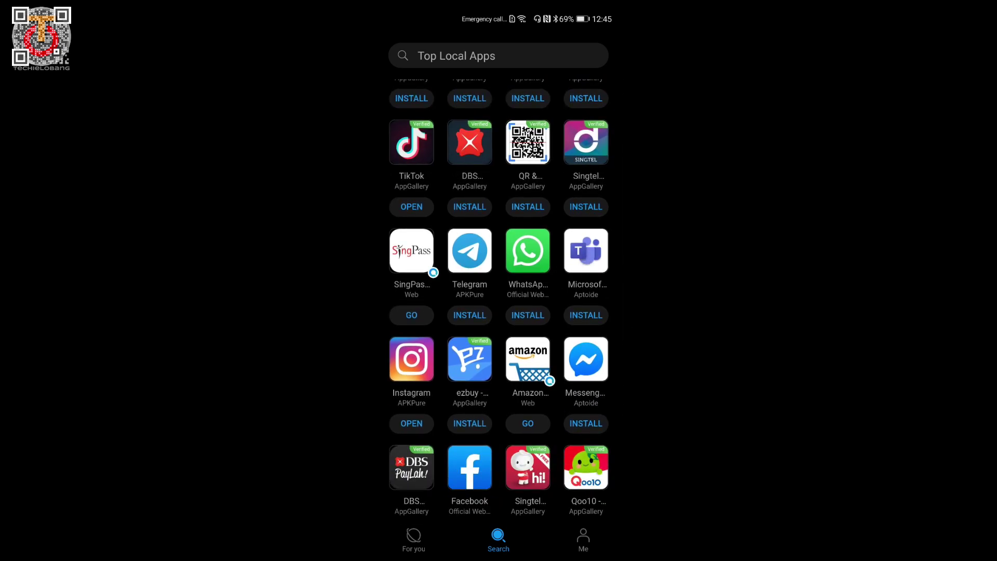
scroll(498, 300, "down", 1)
scroll(499, 300, "down", 1)
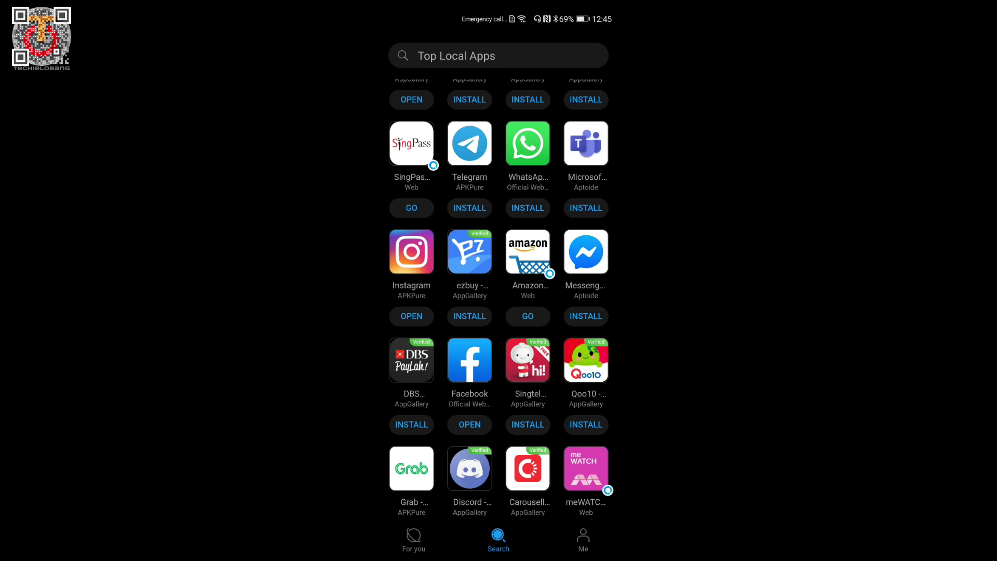
left_click_drag(559, 355, 590, 277)
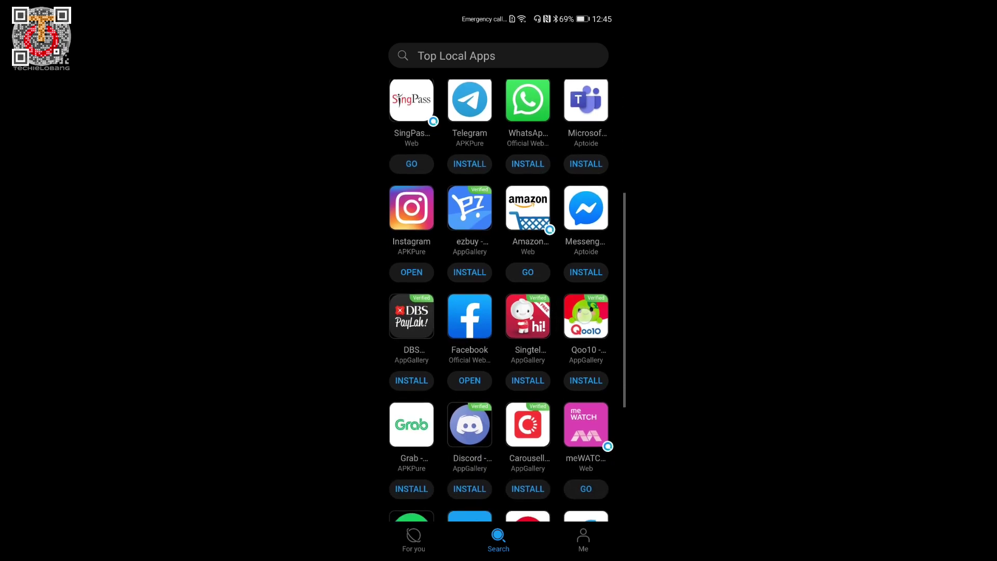
scroll(591, 281, "down", 3)
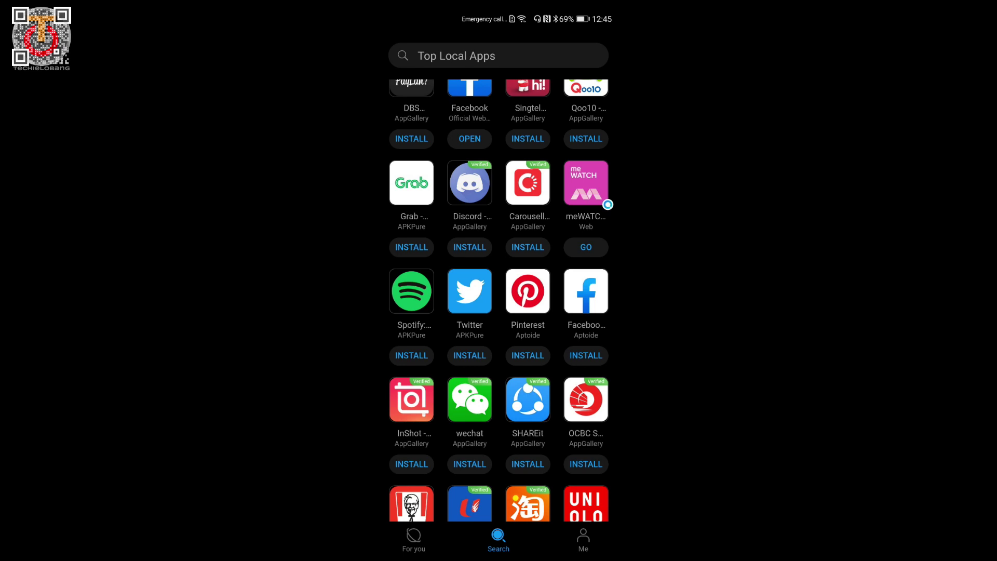
left_click_drag(598, 372, 614, 288)
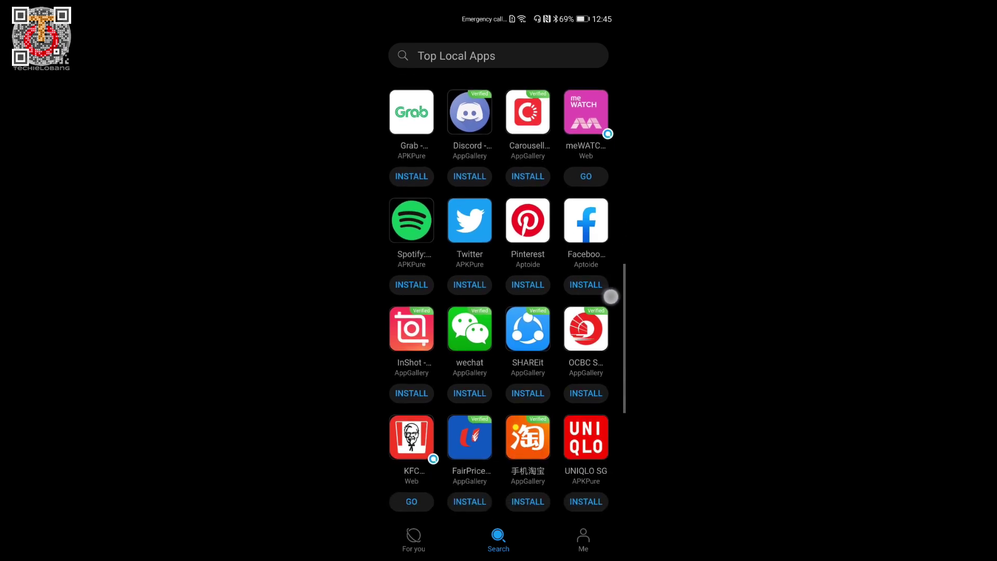
scroll(595, 331, "down", 2)
scroll(595, 296, "down", 2)
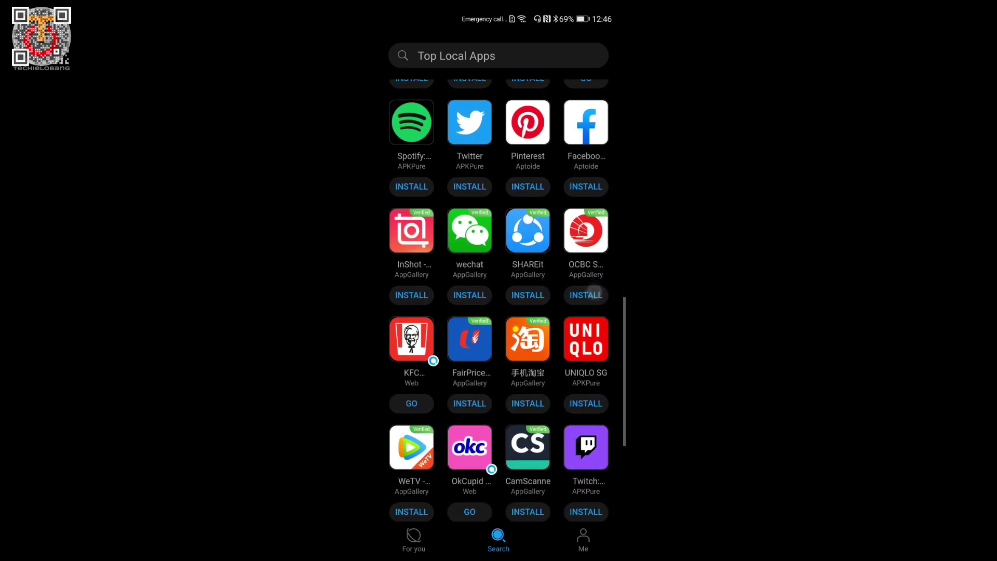
scroll(591, 340, "down", 1)
left_click_drag(590, 339, 596, 290)
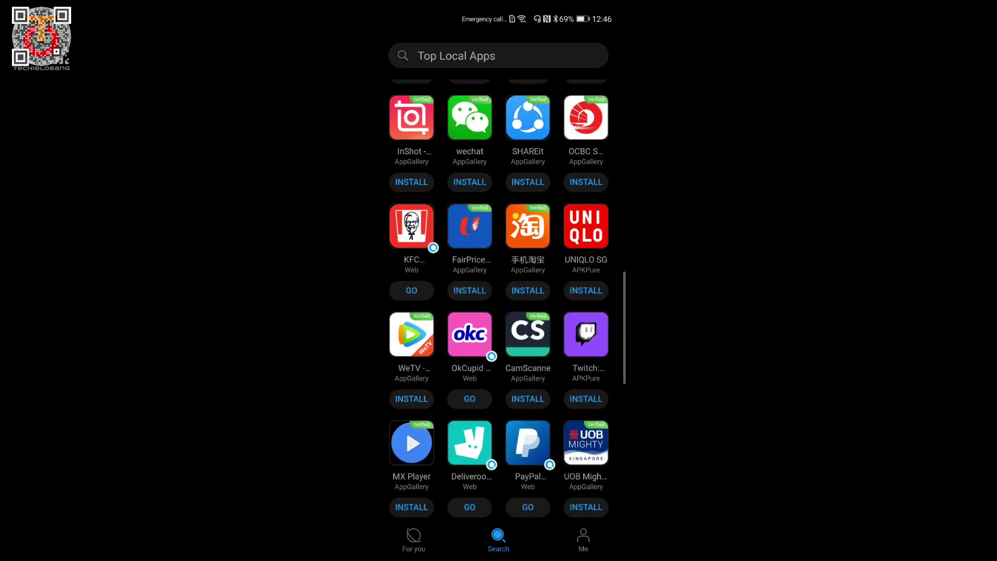
left_click_drag(583, 290, 580, 514)
left_click_drag(576, 233, 578, 421)
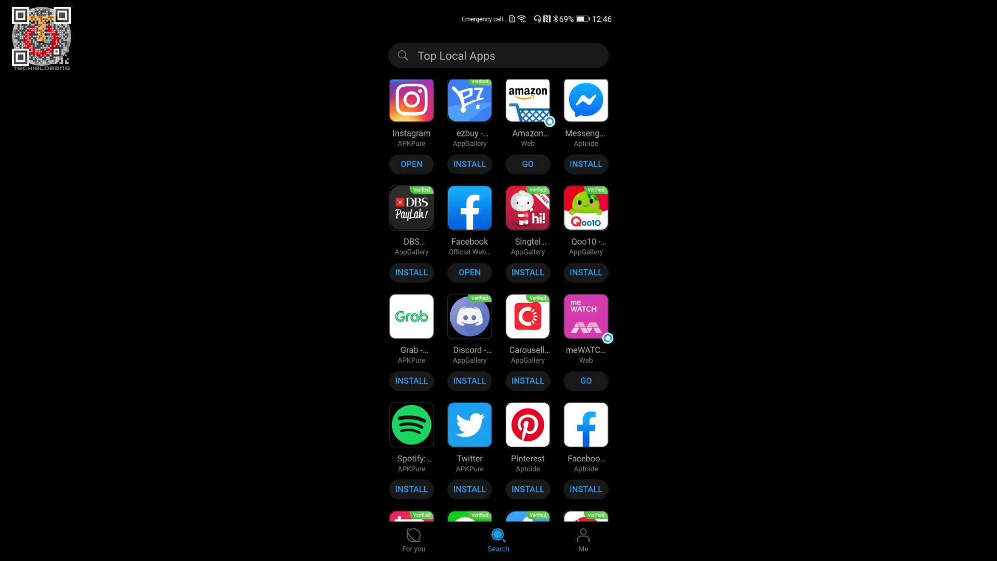
left_click_drag(572, 327, 573, 420)
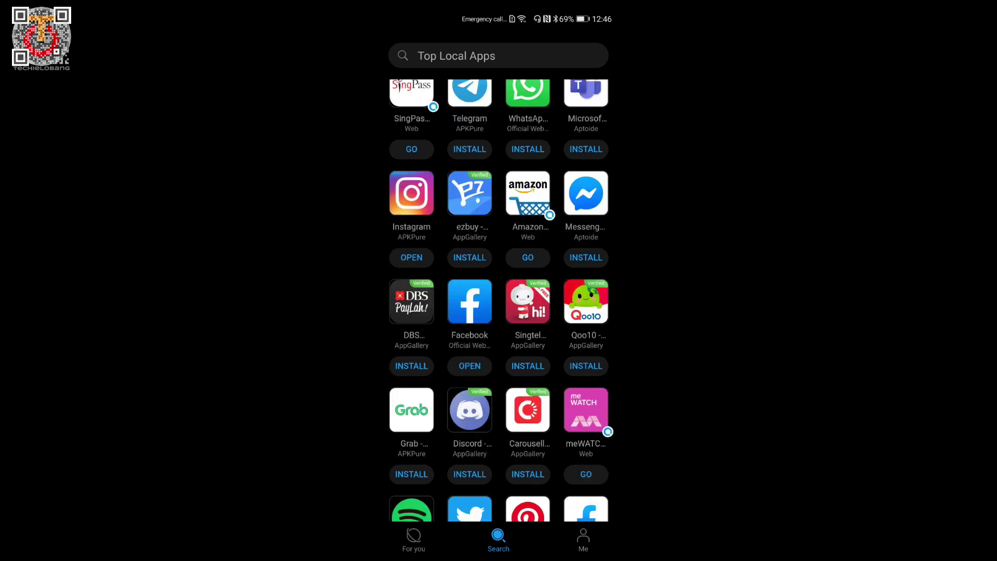
left_click_drag(558, 328, 558, 406)
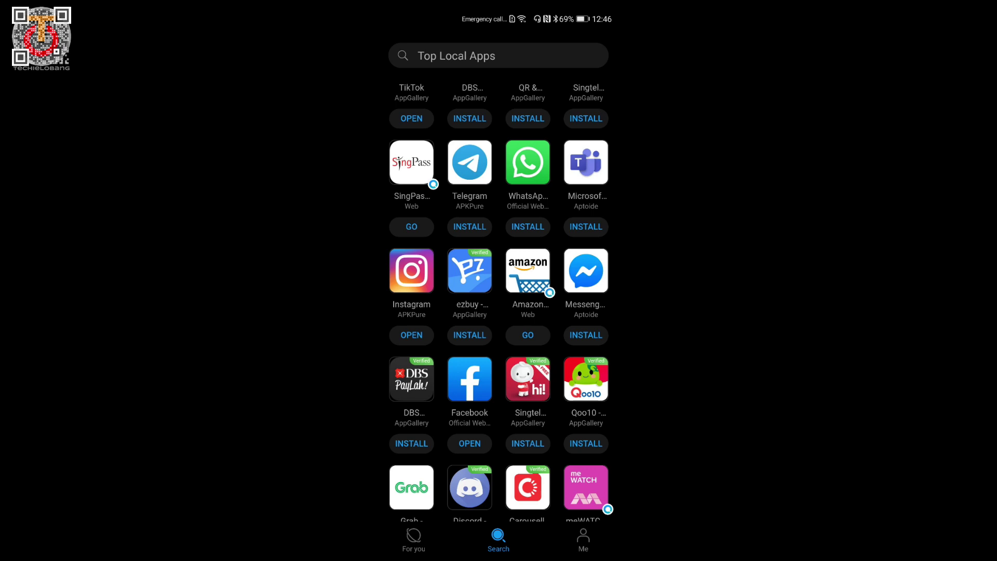
left_click(469, 226)
left_click_drag(556, 324, 556, 416)
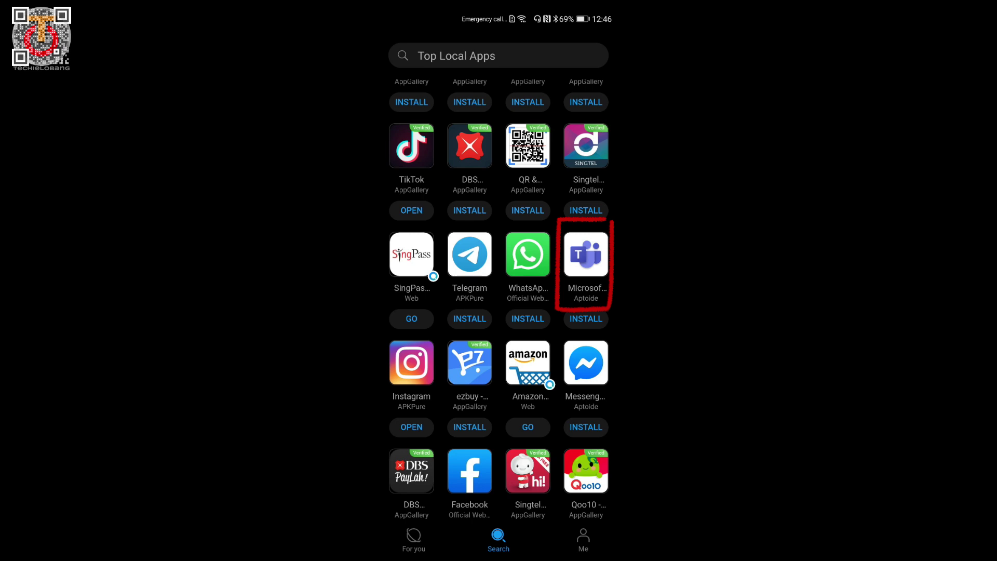
scroll(499, 297, "down", 2)
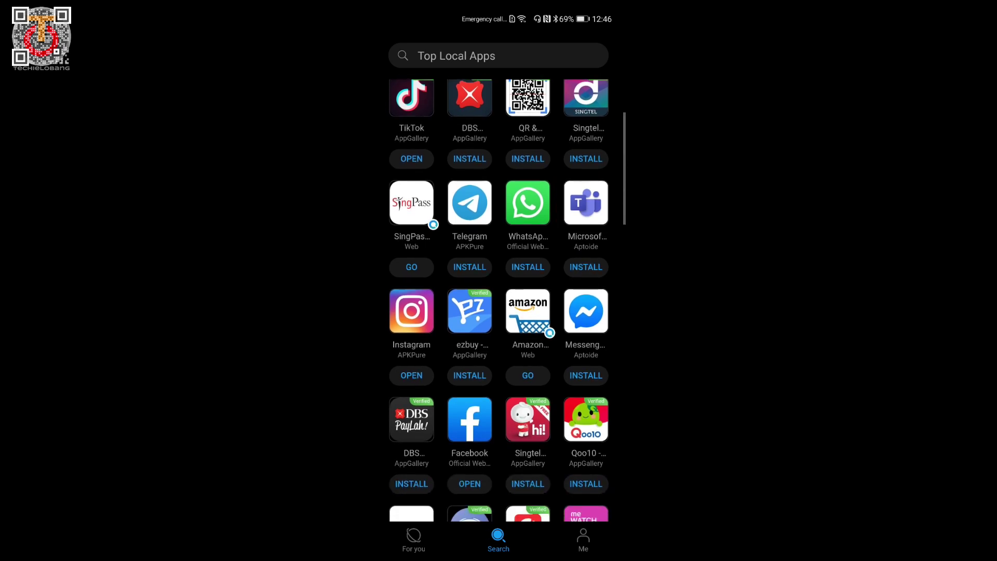
scroll(499, 296, "down", 2)
scroll(507, 300, "down", 1)
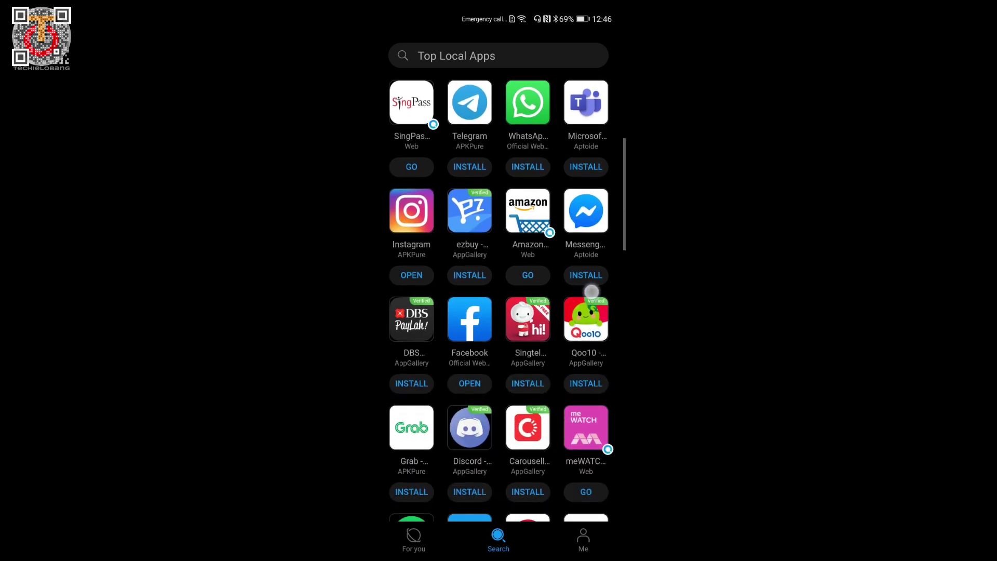
scroll(506, 300, "down", 1)
scroll(507, 300, "down", 1)
scroll(498, 296, "down", 1)
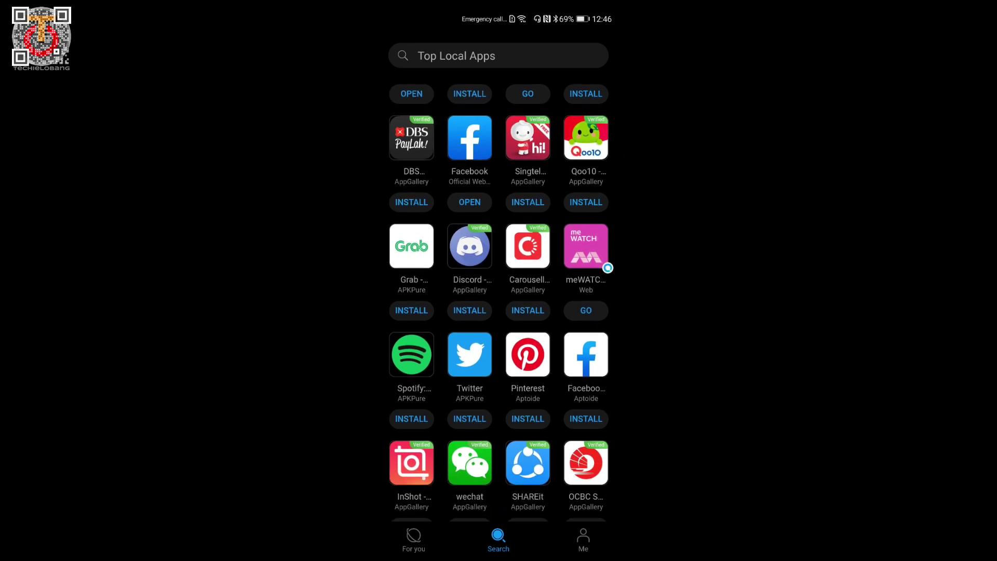
scroll(605, 270, "down", 1)
scroll(585, 343, "down", 1)
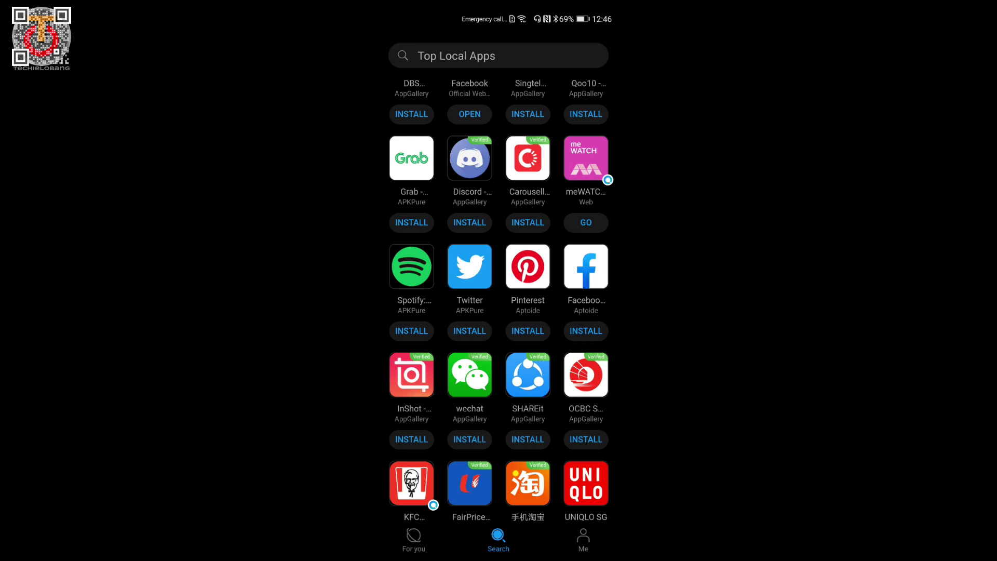
scroll(579, 372, "down", 3)
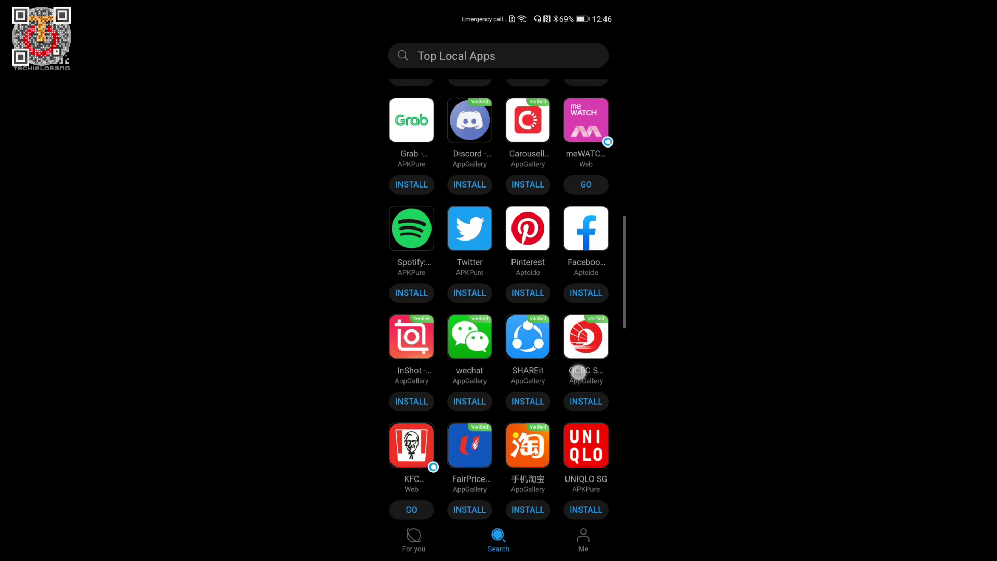
scroll(574, 390, "down", 2)
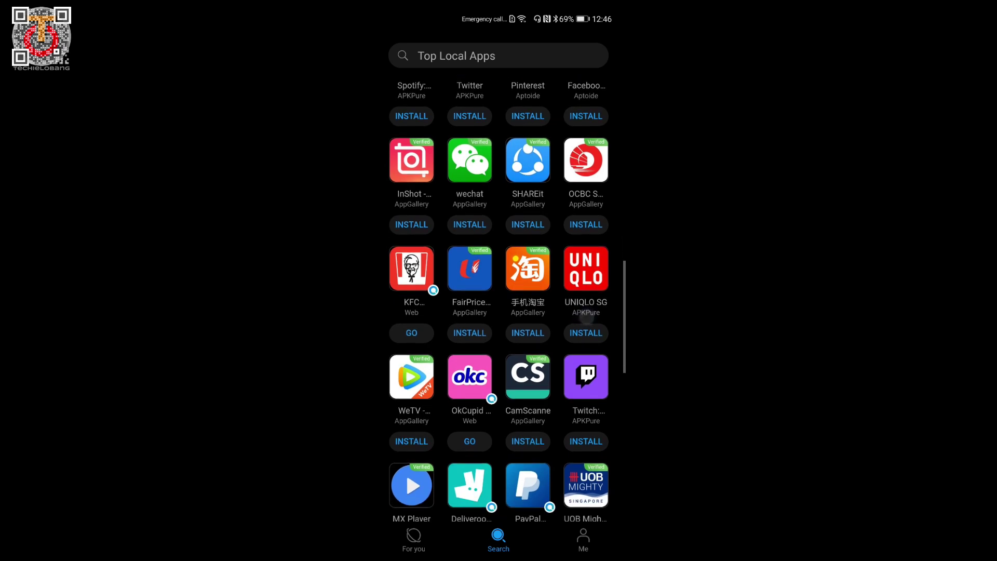
scroll(577, 340, "down", 2)
scroll(582, 320, "down", 2)
scroll(583, 322, "down", 2)
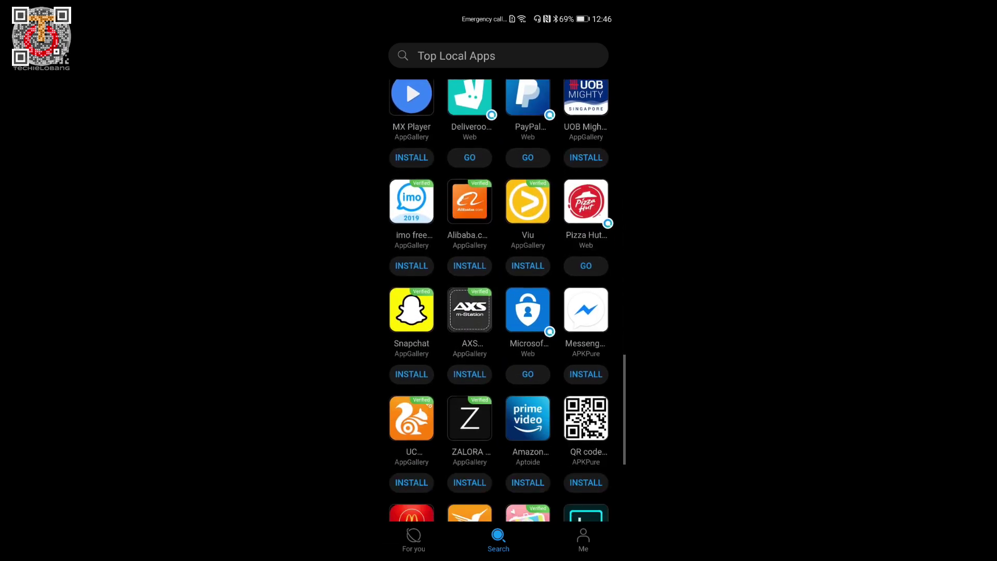
scroll(579, 340, "up", 1)
scroll(586, 385, "down", 1)
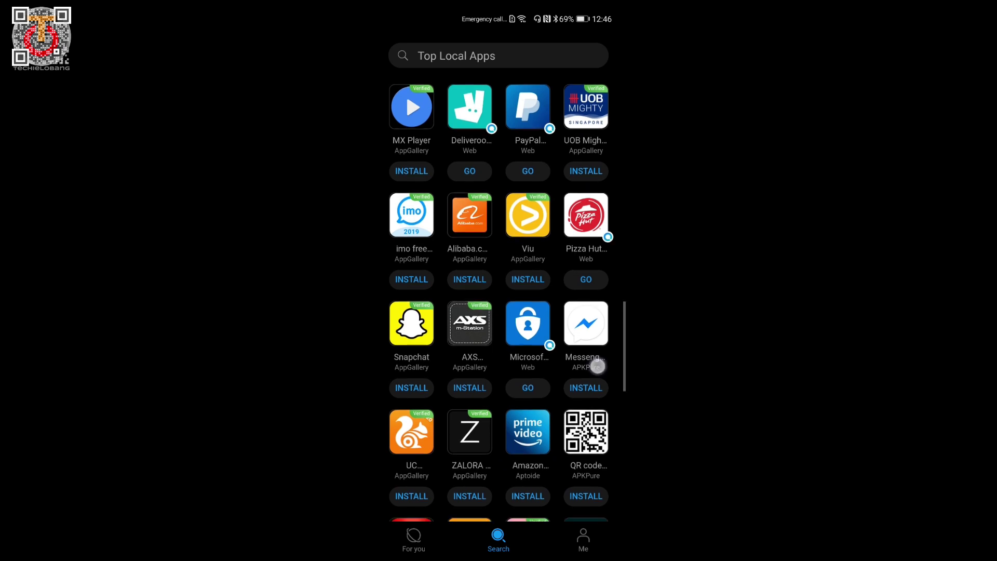
scroll(597, 359, "down", 1)
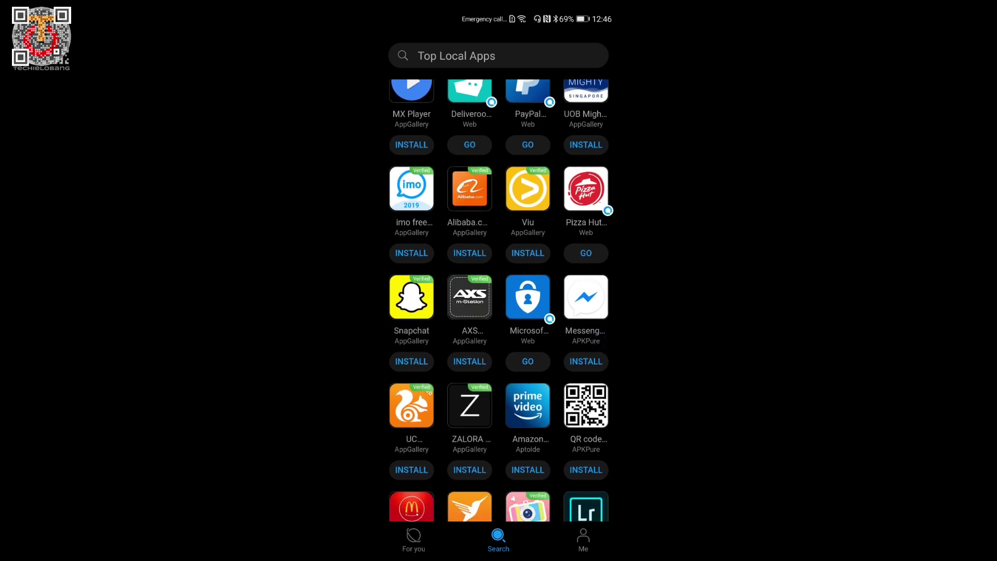
scroll(499, 312, "down", 2)
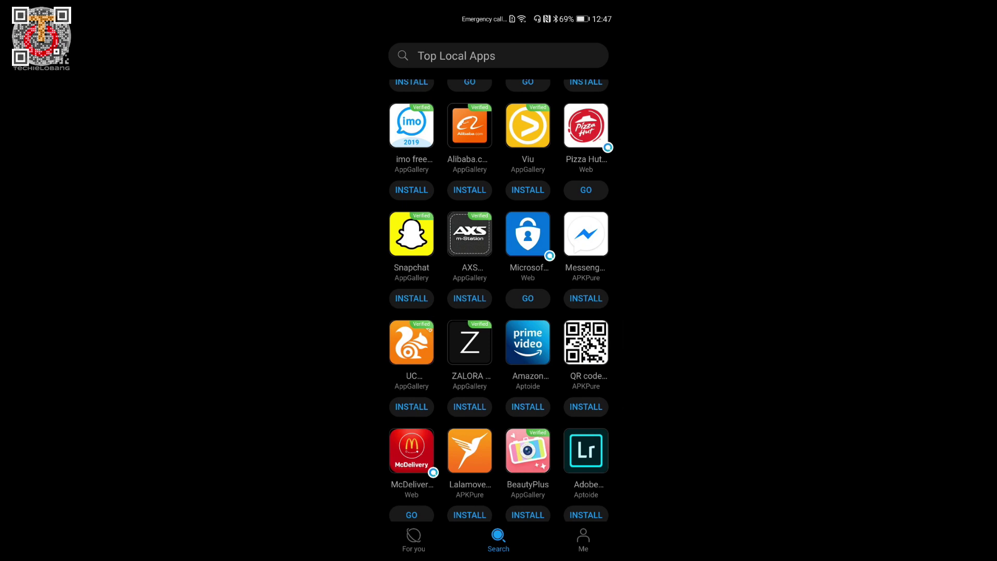
scroll(575, 382, "down", 1)
scroll(574, 382, "down", 3)
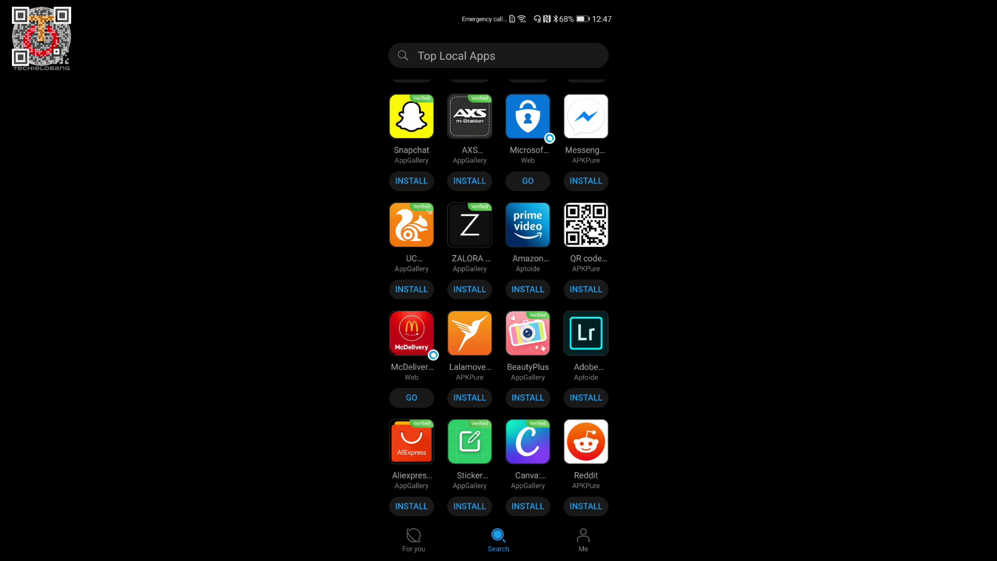
scroll(500, 300, "down", 2)
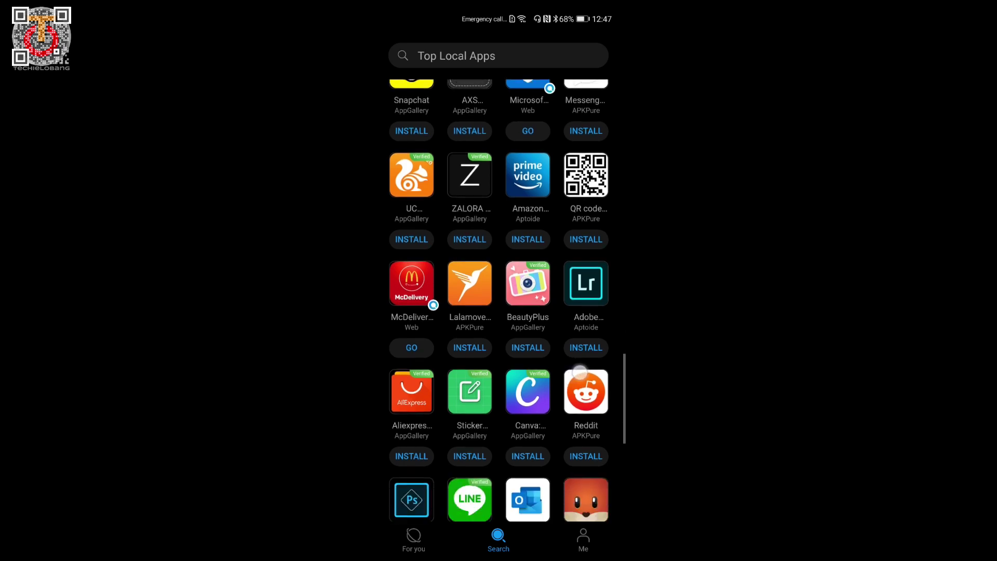
scroll(573, 347, "down", 2)
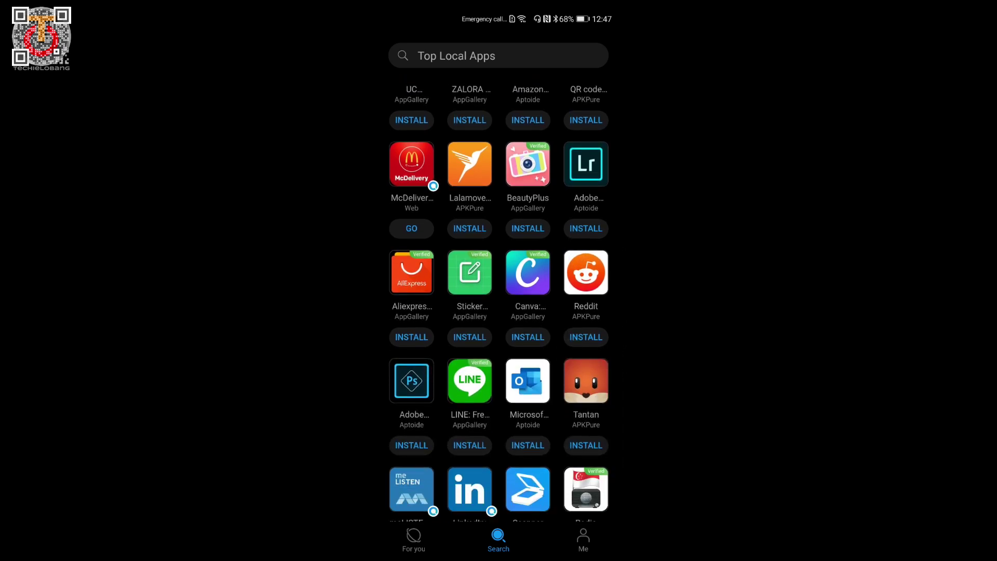
left_click(583, 540)
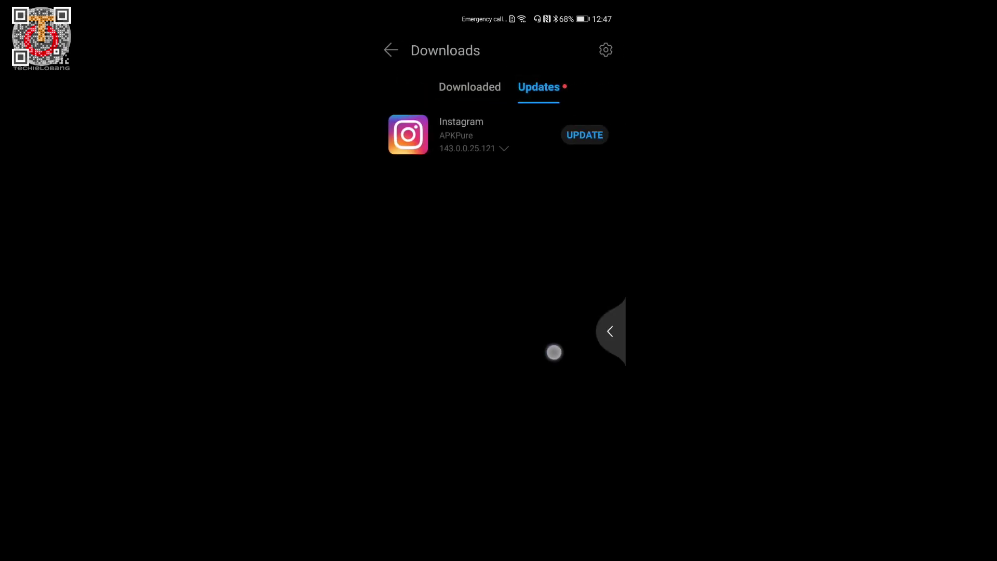
Step: Reach the full Top Local Apps grid from the search page
left_click(499, 540)
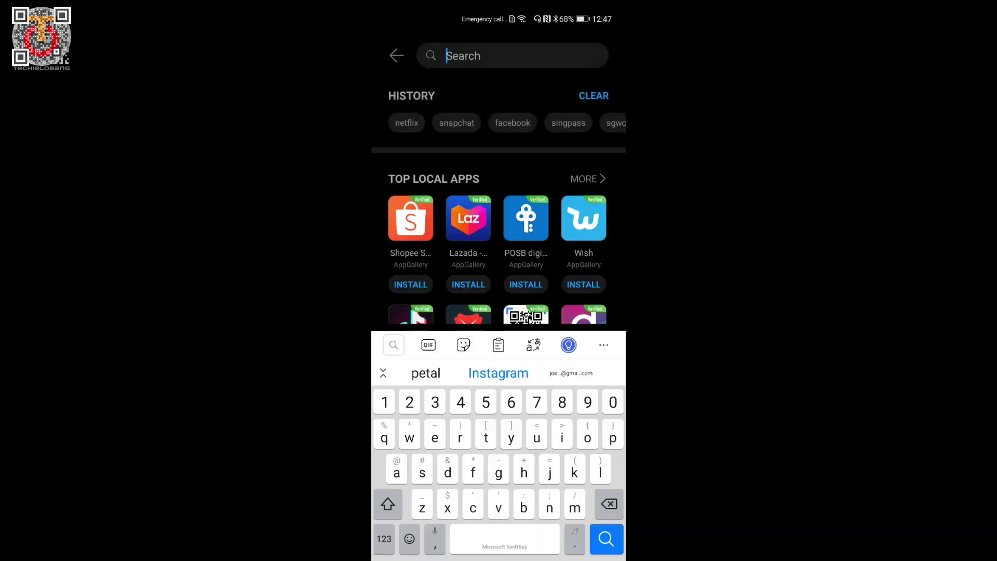
left_click_drag(588, 272, 592, 234)
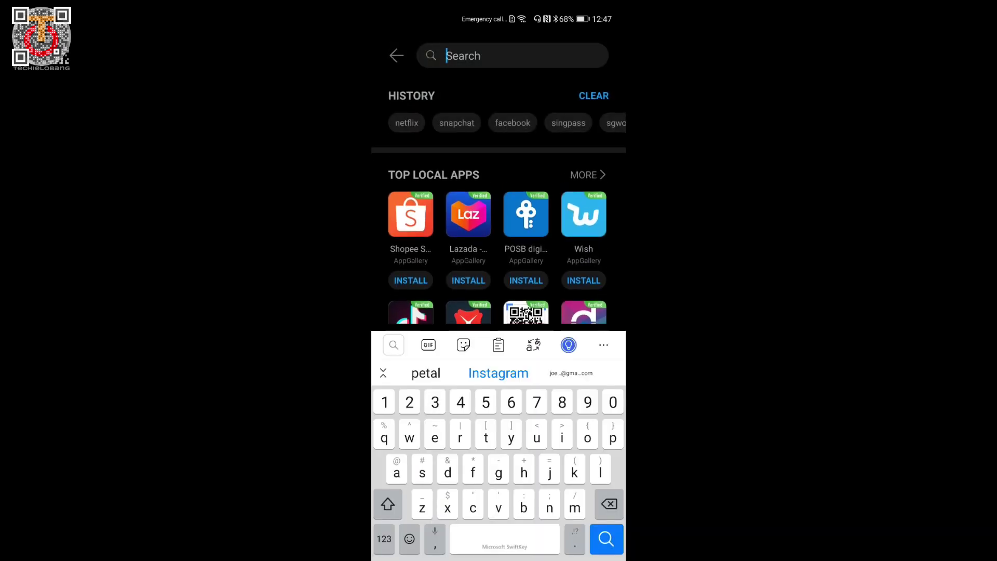
left_click(583, 177)
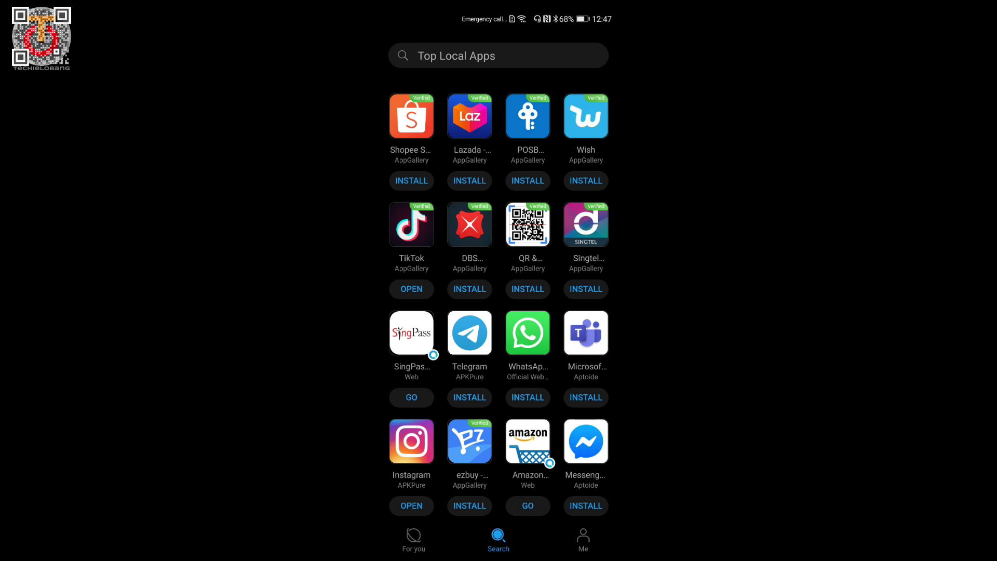
left_click_drag(551, 400, 567, 283)
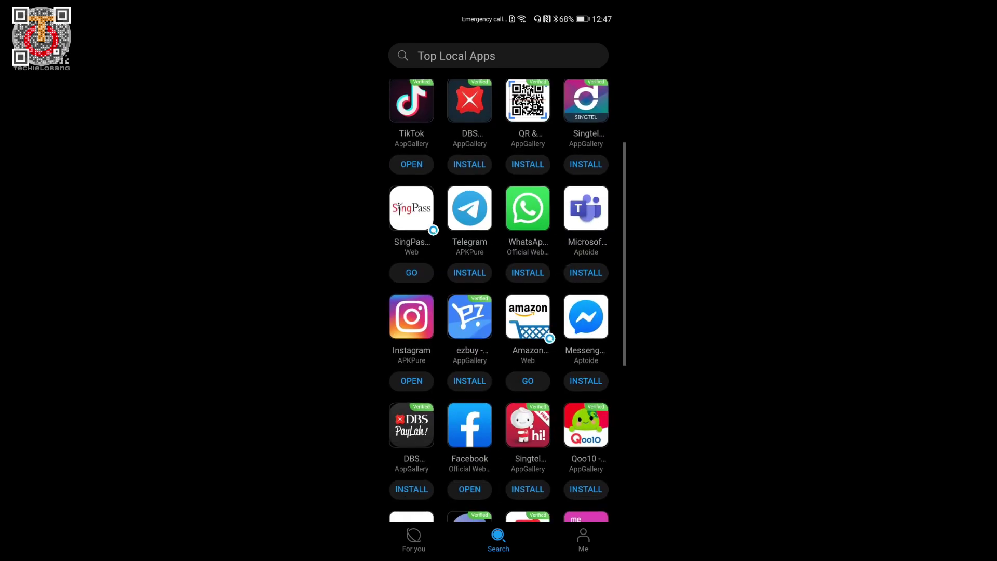
mouse_move(584, 411)
left_mouse_down()
mouse_move(584, 271)
mouse_move(586, 411)
left_mouse_up()
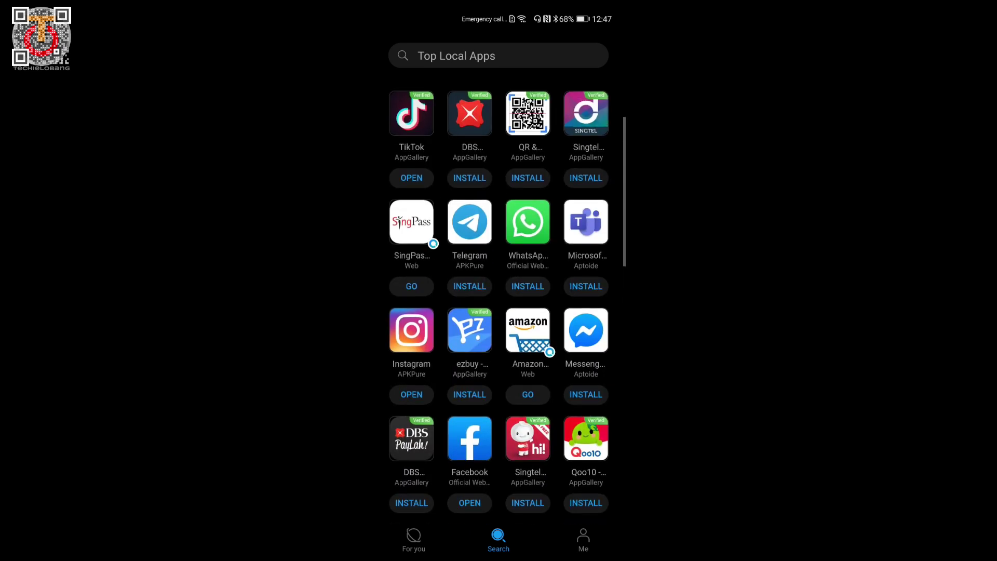
Step: Start getting Microsoft Teams and WhatsApp from their download sources in the grid
left_click(590, 284)
left_click(527, 286)
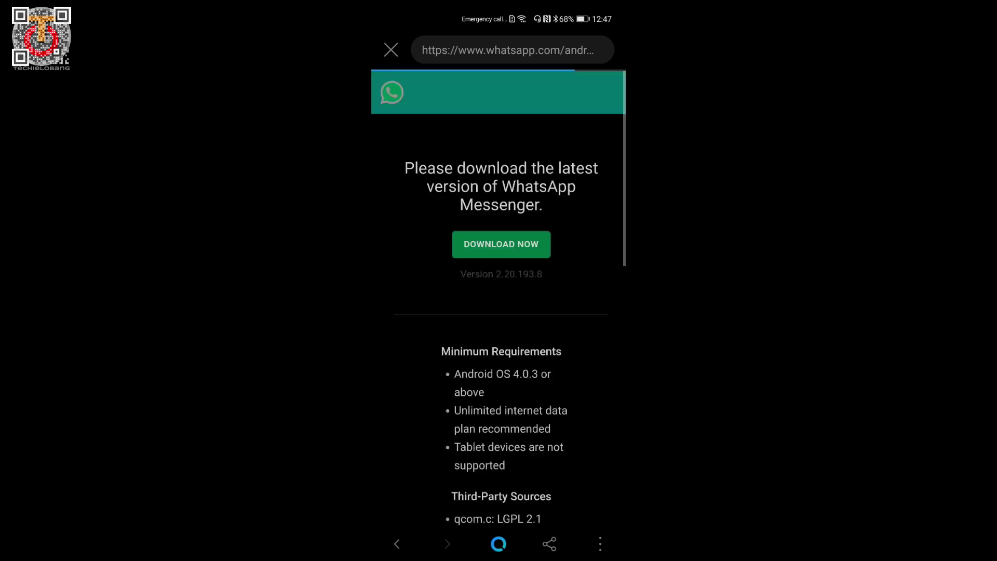
Step: Download the latest WhatsApp.apk and allow it to proceed to the installer
left_click(518, 234)
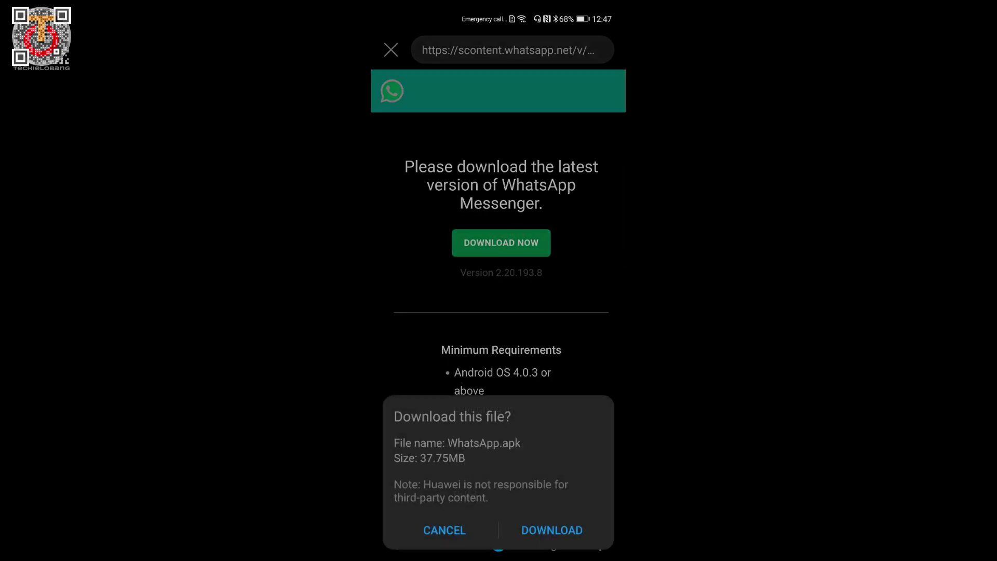
left_click(551, 530)
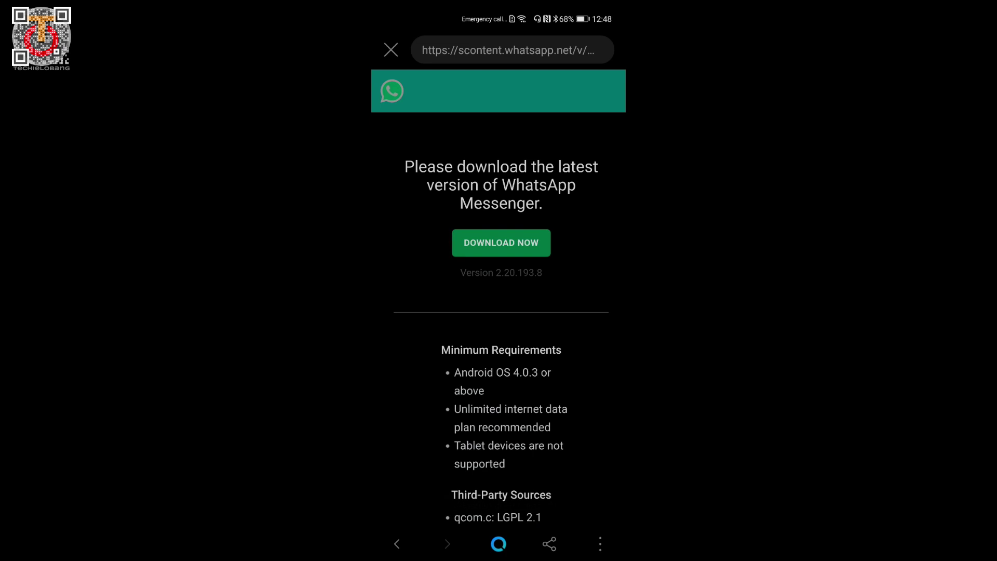
left_click(563, 527)
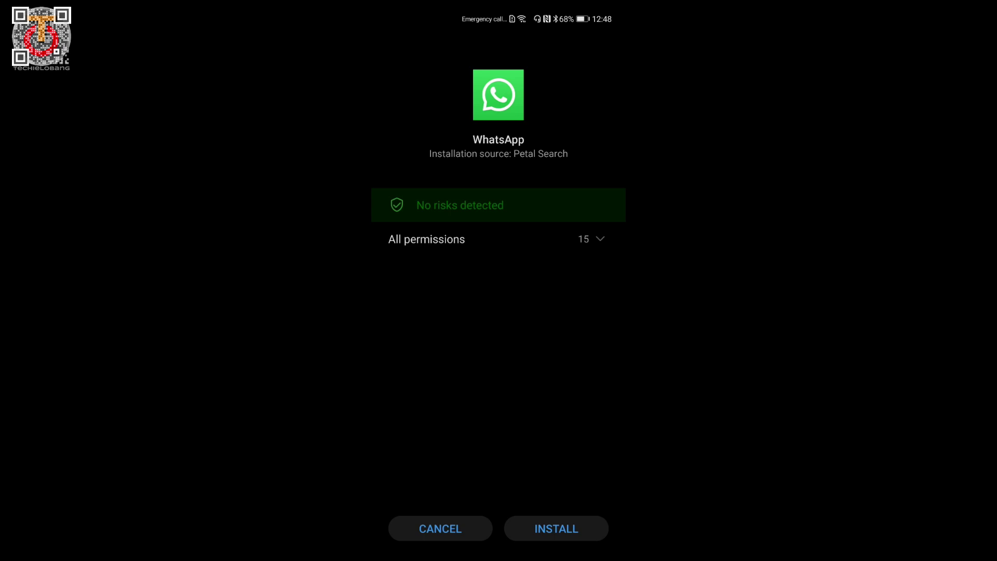
Step: Install WhatsApp and then Telegram from their downloaded packages
left_click(538, 534)
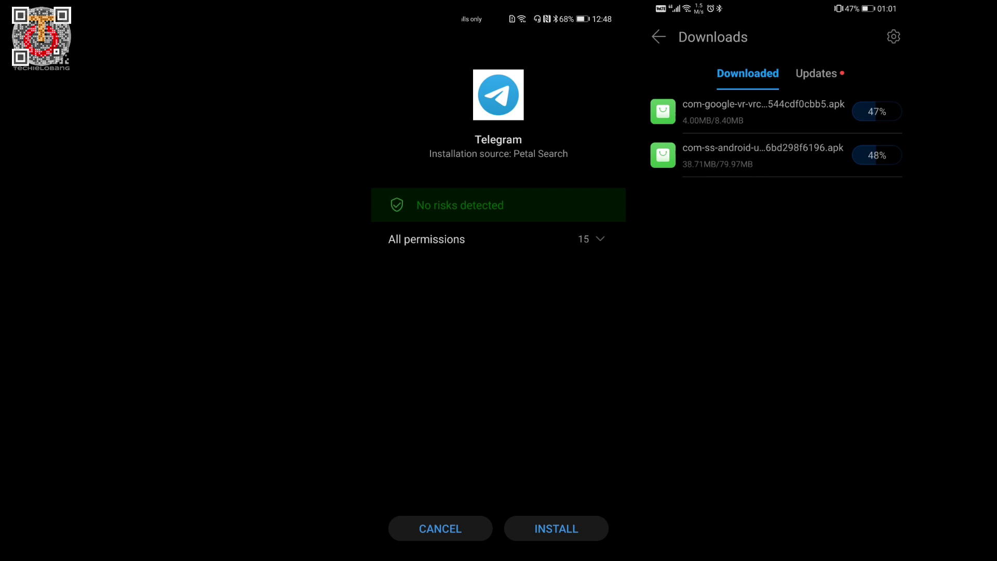
left_click(561, 536)
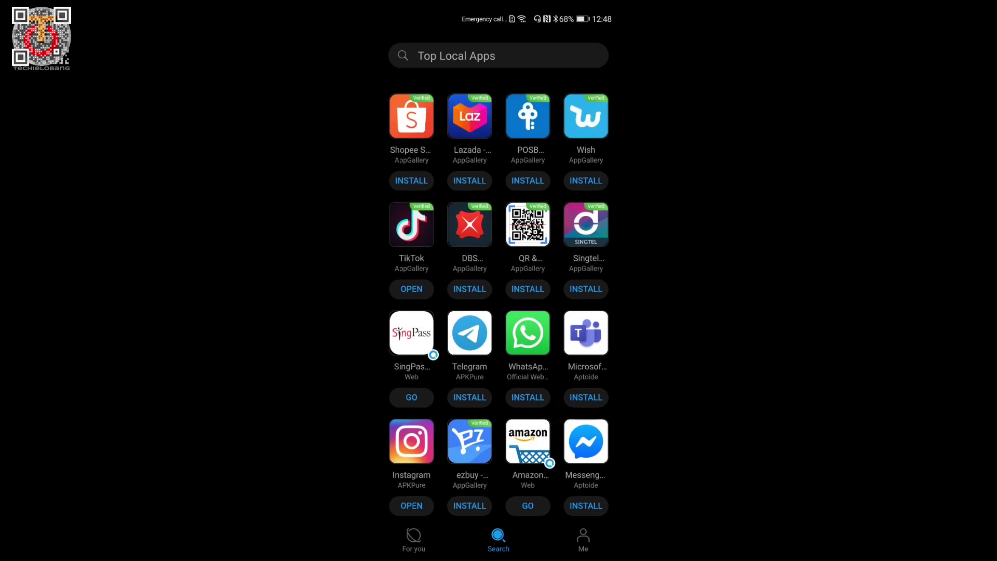
left_click_drag(548, 297, 548, 270)
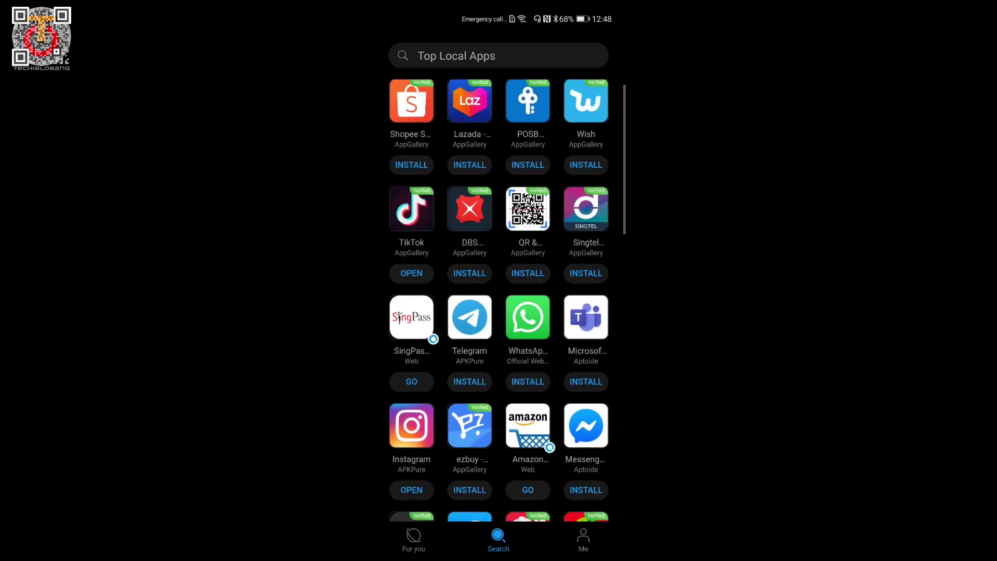
left_click_drag(549, 371, 569, 174)
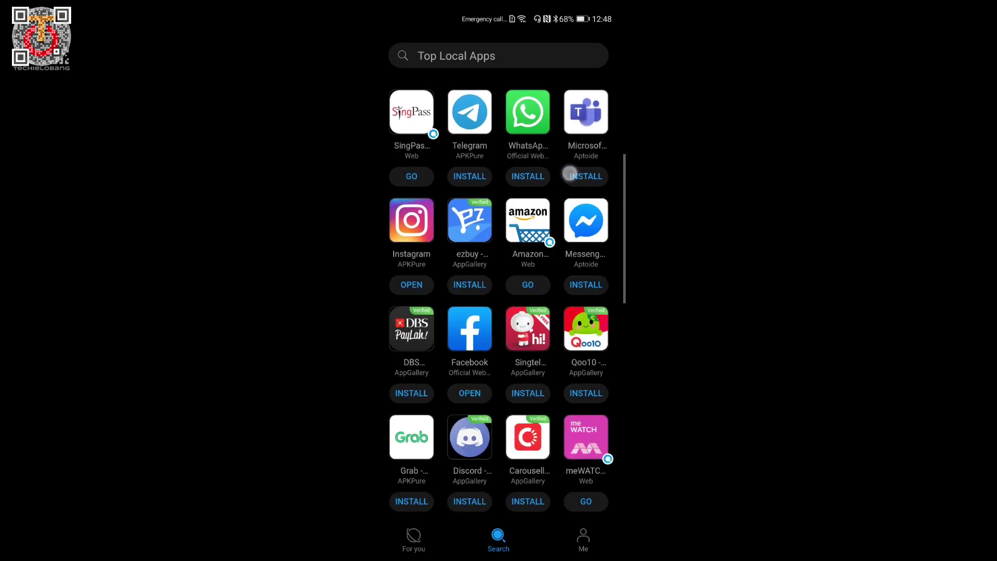
left_click_drag(558, 210, 581, 381)
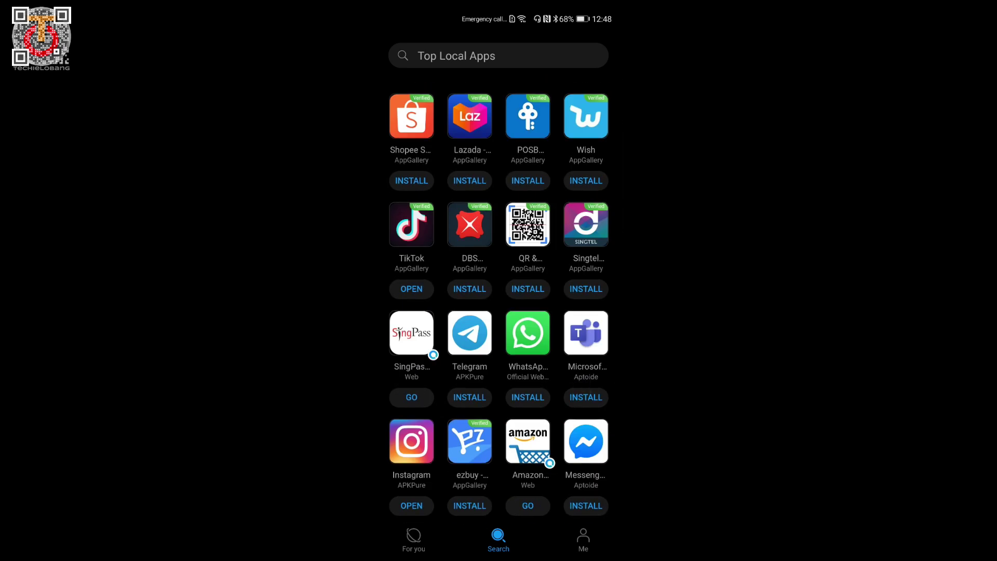
Step: Open Shopee's detail page from the Top Local Apps grid
left_click(411, 179)
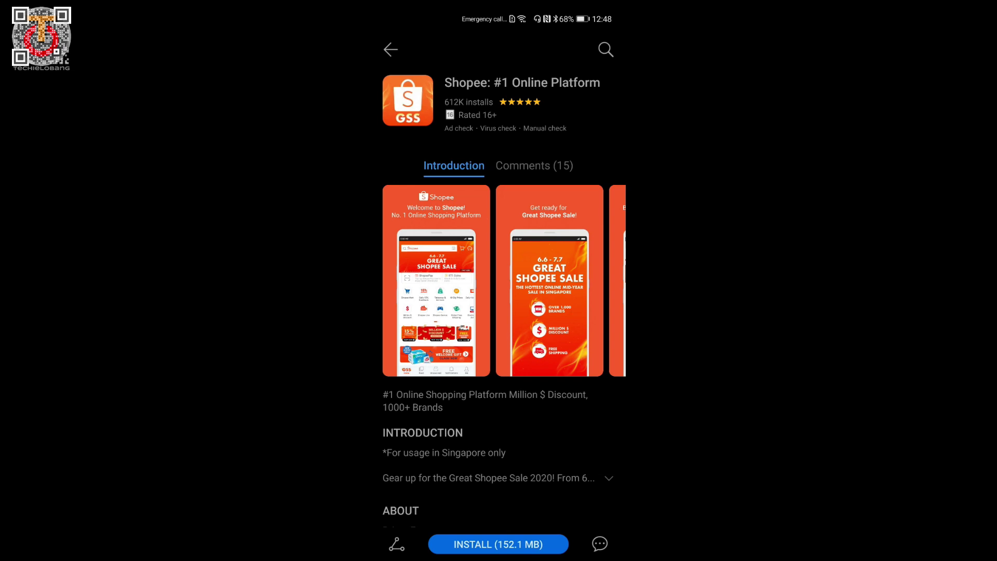
Step: Install Shopee (152.1 MB) and return to the Top Local Apps list
left_click(498, 543)
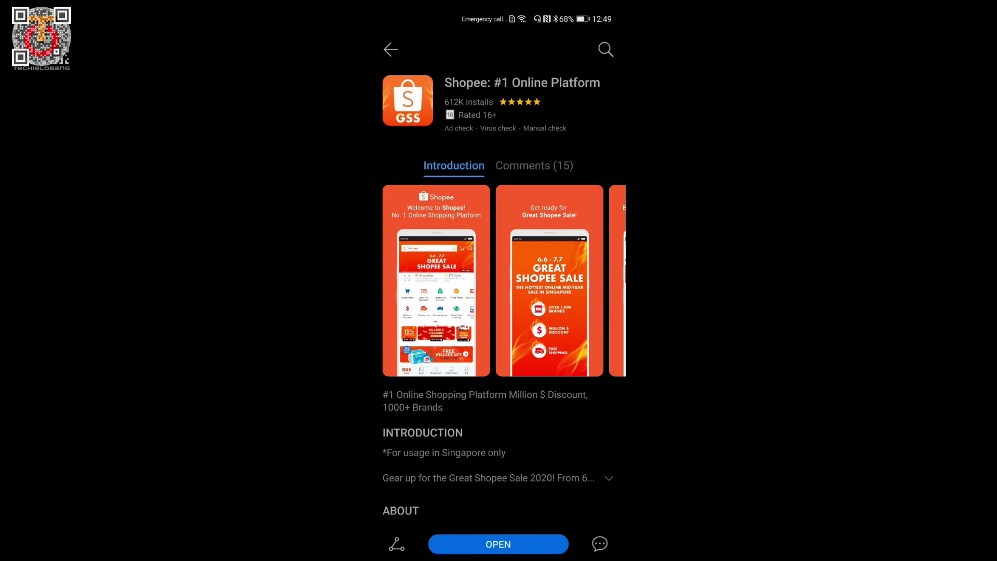
key("Escape")
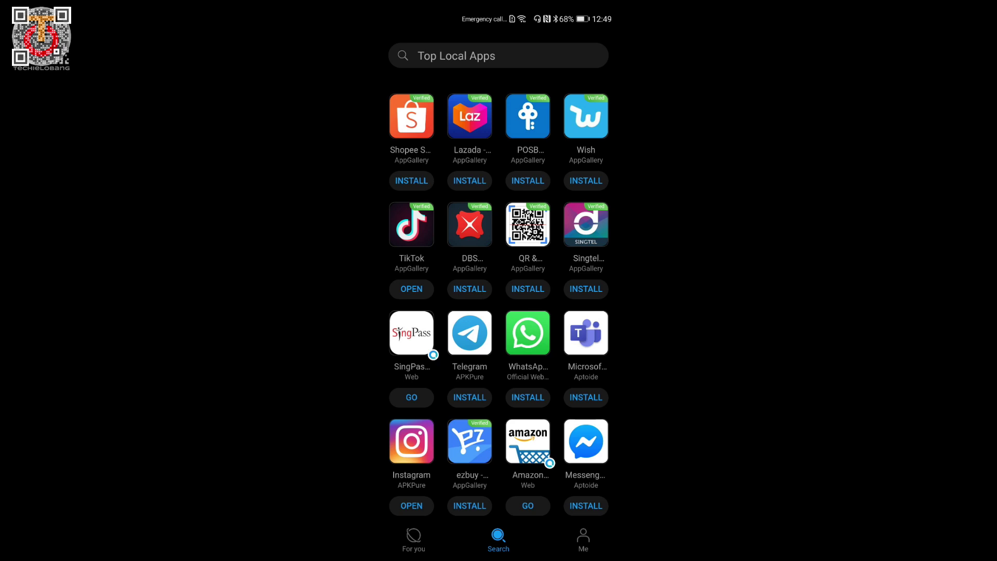
left_click_drag(559, 371, 555, 322)
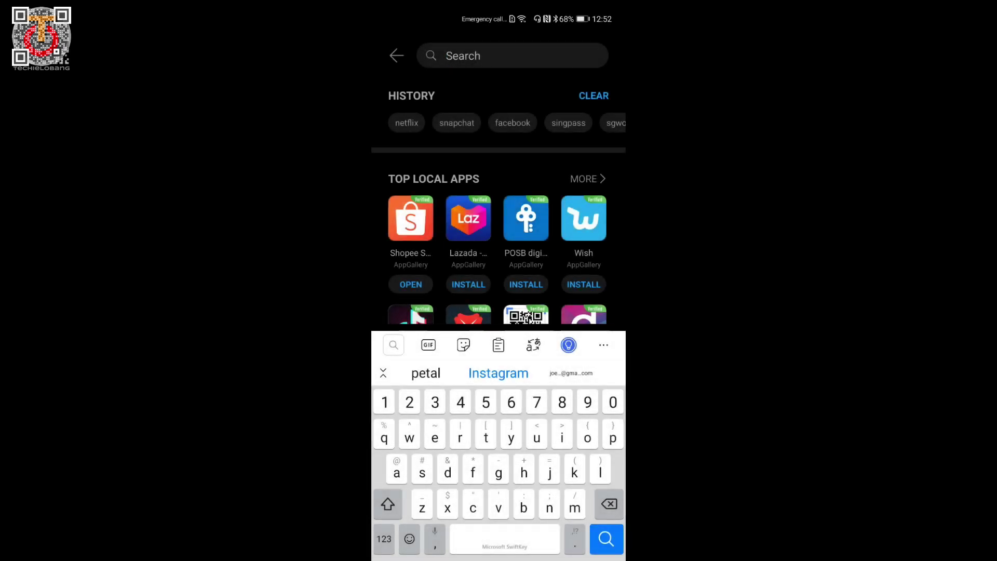
Step: Clear all recent apps from the task switcher to free memory
key("Escape")
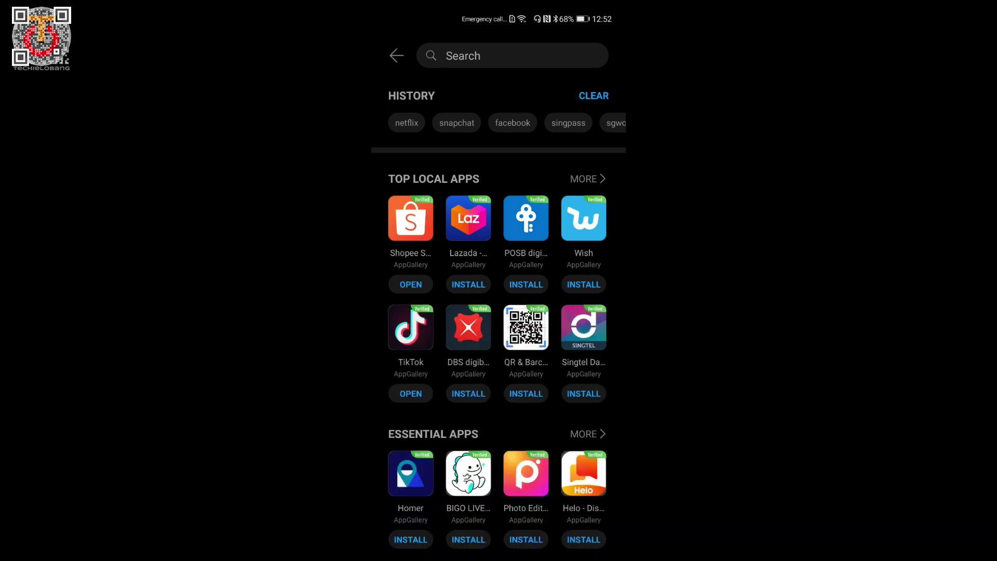
left_click_drag(499, 557, 514, 475)
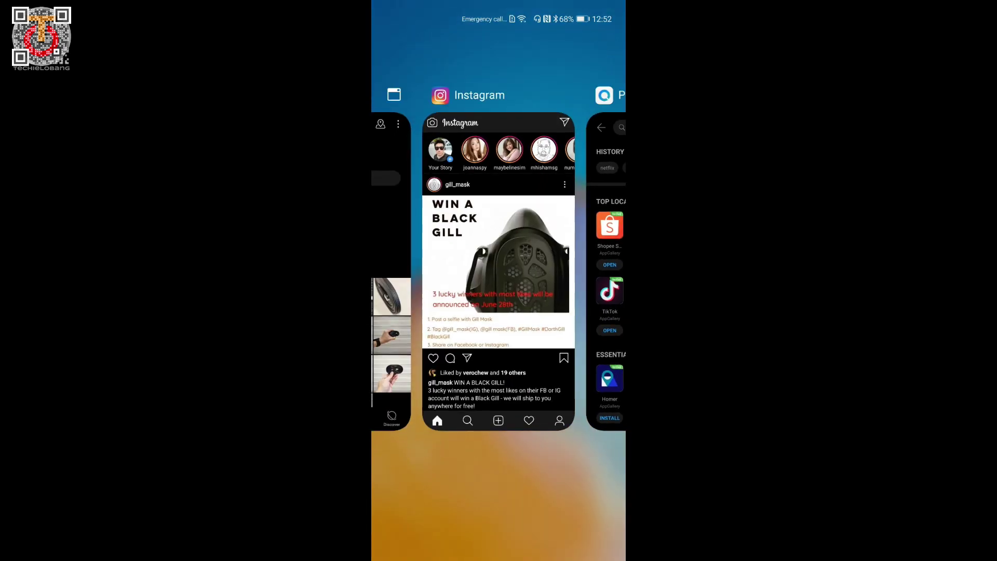
left_click_drag(437, 273, 592, 274)
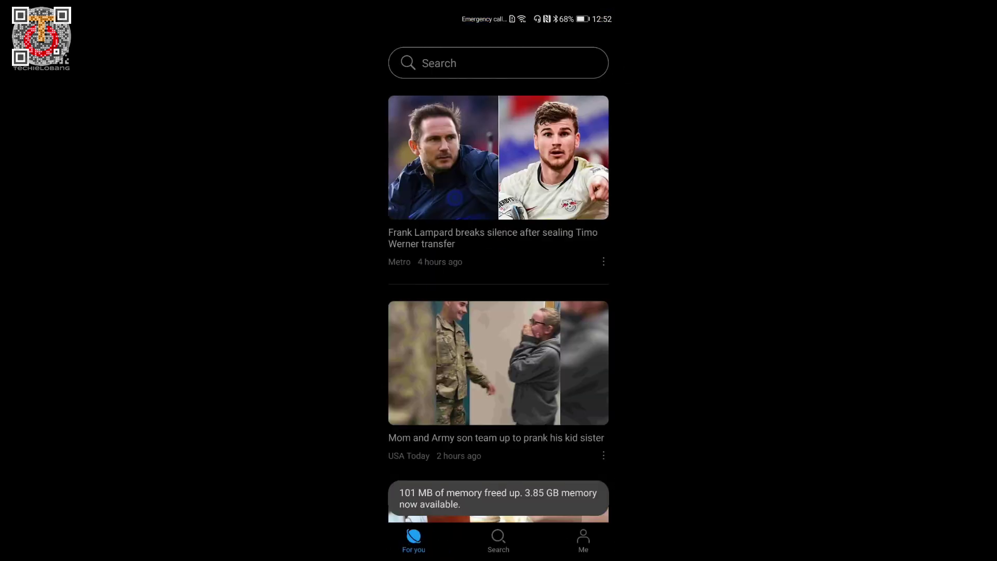
Step: View the Downloads list of APKs under Me, then go to the home screen
left_click(583, 538)
left_click(554, 197)
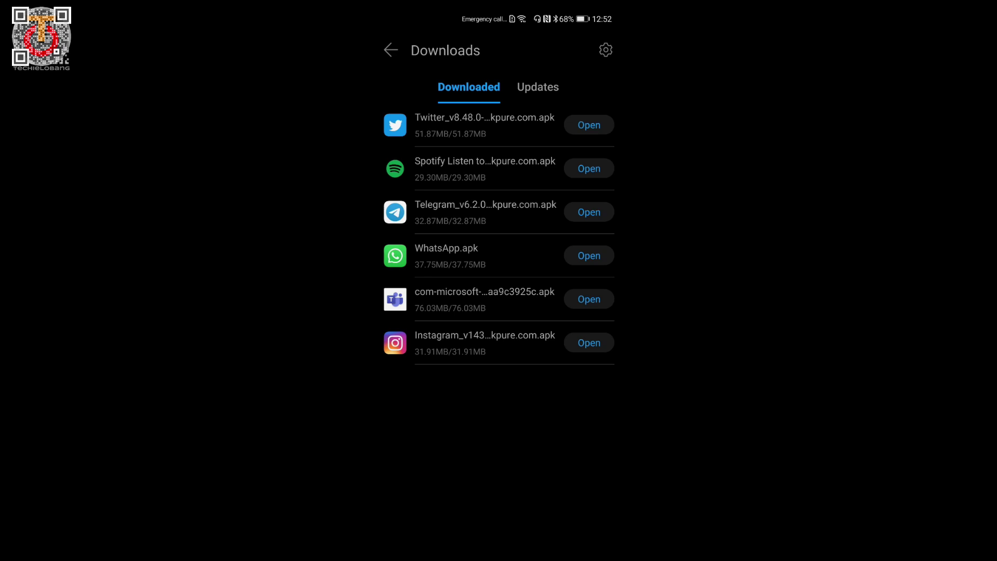
key("super")
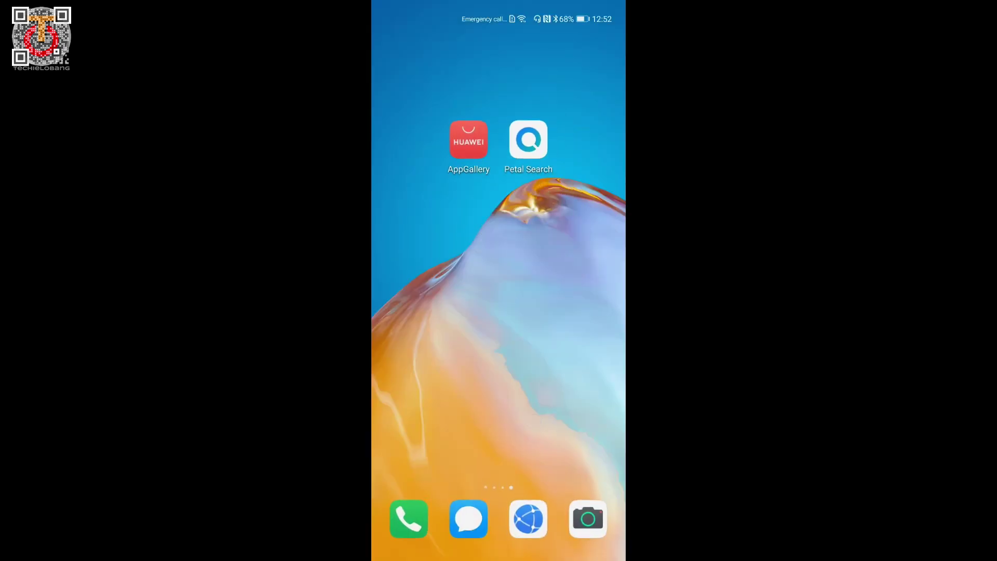
Step: Review AppGallery's Installation packages list under Manager, including Twitter, Teams and WhatsApp APKs
left_click(467, 140)
left_click(545, 534)
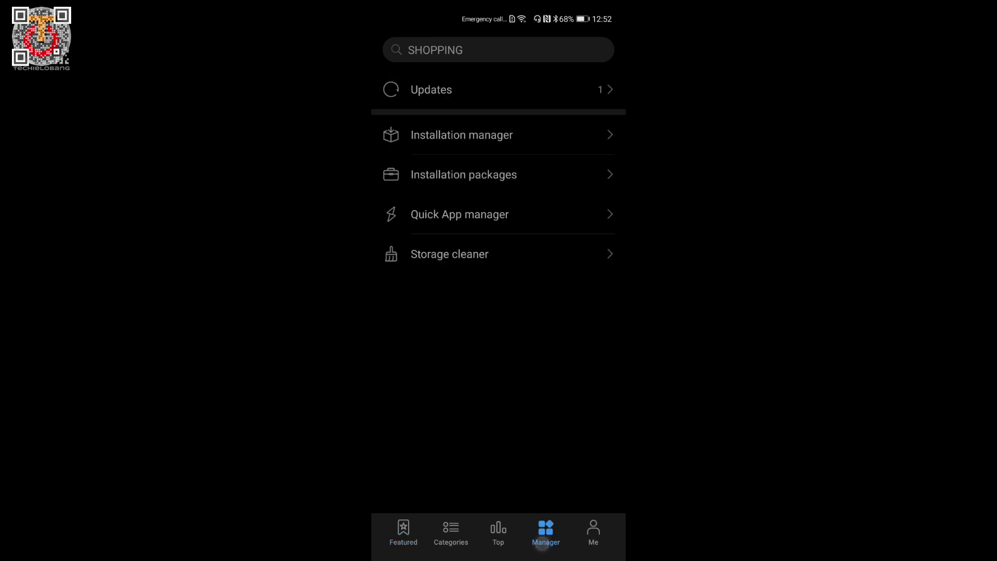
left_click(537, 183)
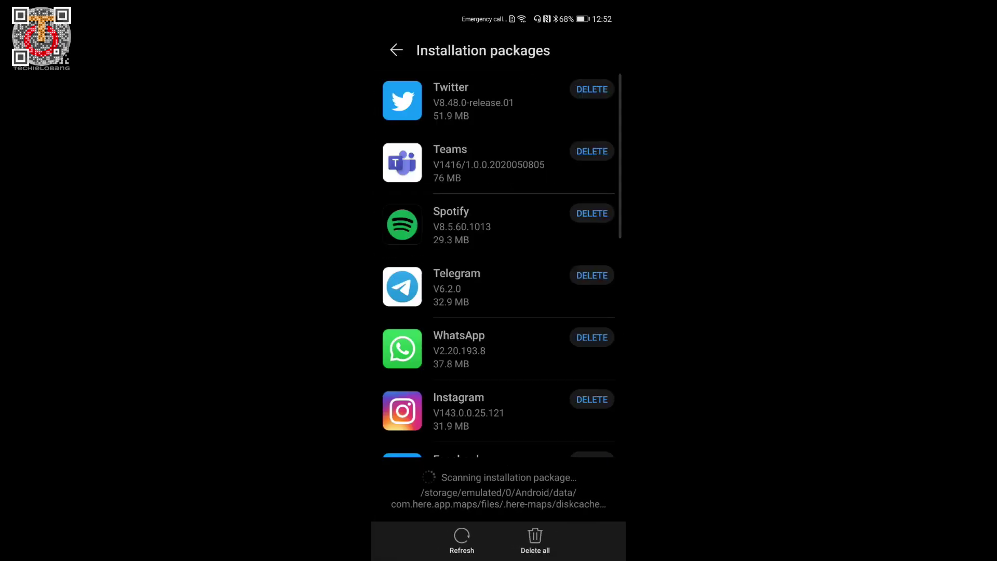
mouse_move(557, 359)
left_mouse_down()
mouse_move(558, 287)
mouse_move(596, 171)
left_mouse_up()
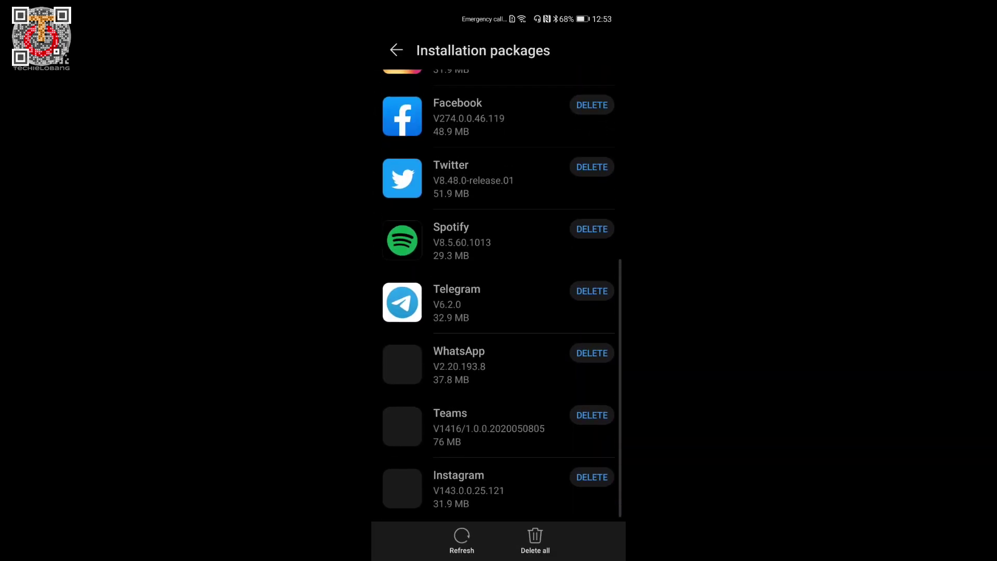
left_click_drag(537, 234, 532, 456)
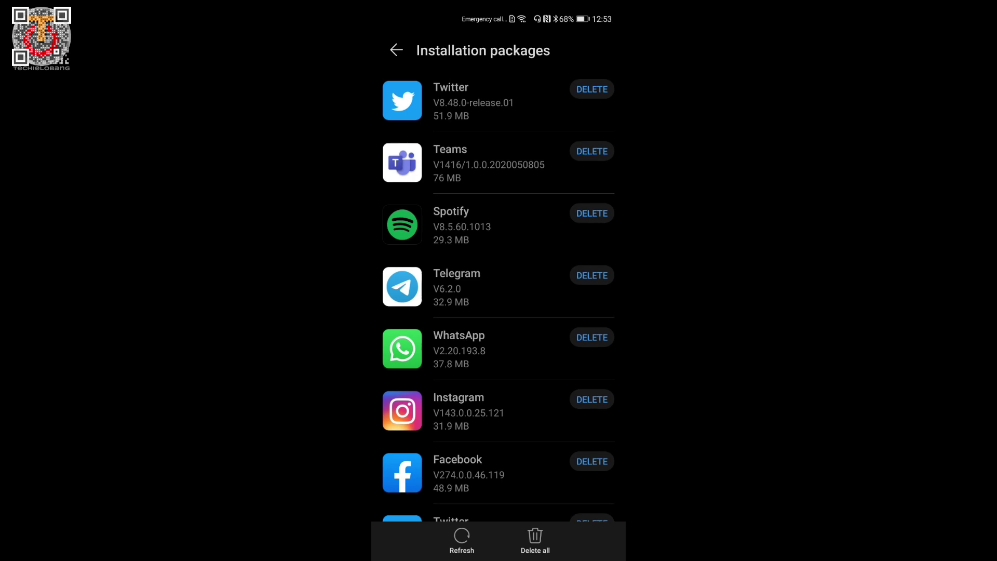
left_click_drag(548, 361, 548, 200)
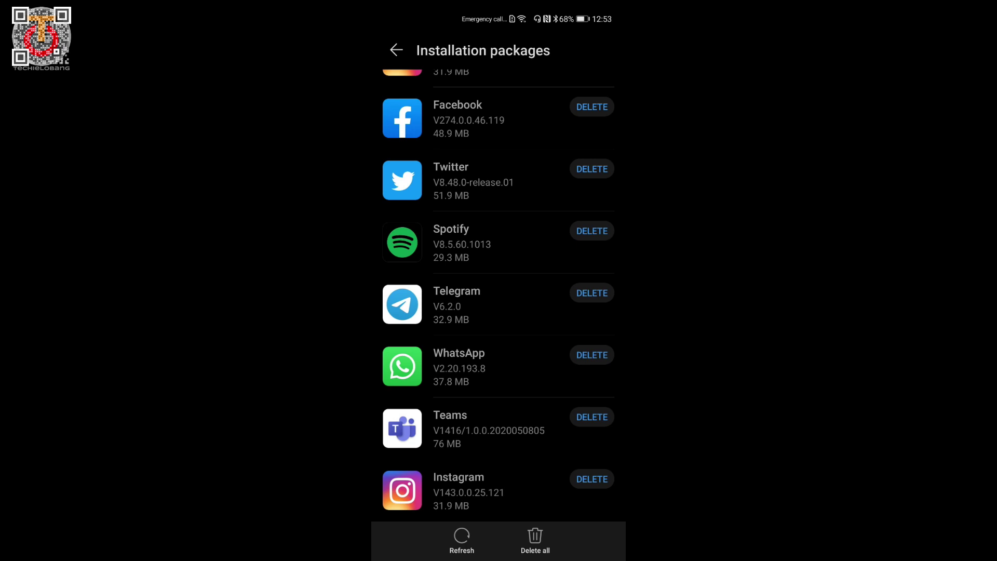
Step: Delete all installation packages, exit AppGallery and relaunch Petal Search
left_click(535, 541)
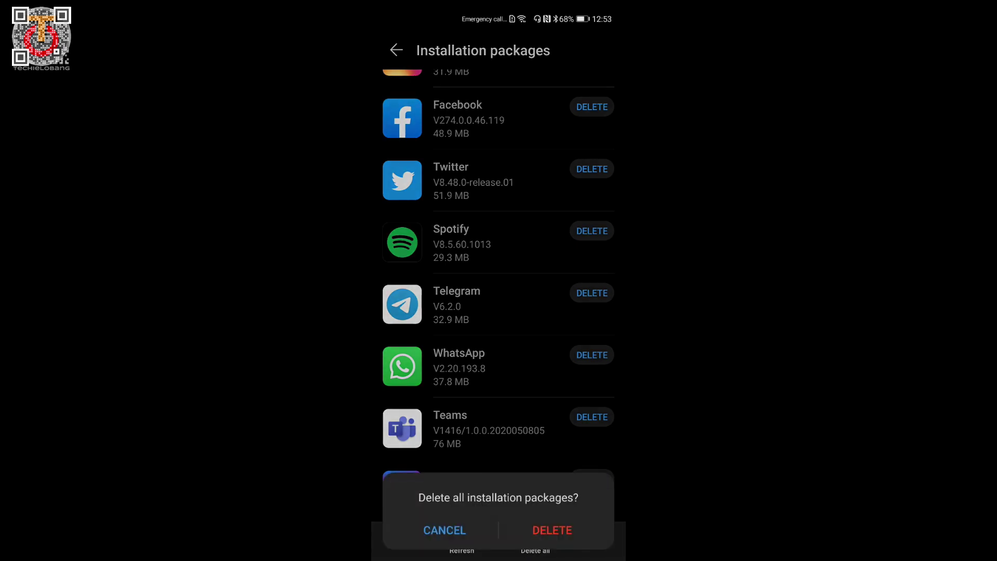
left_click(552, 530)
mouse_move(623, 327)
left_mouse_down()
mouse_move(600, 327)
mouse_move(527, 385)
left_mouse_up()
left_click_drag(623, 335, 592, 335)
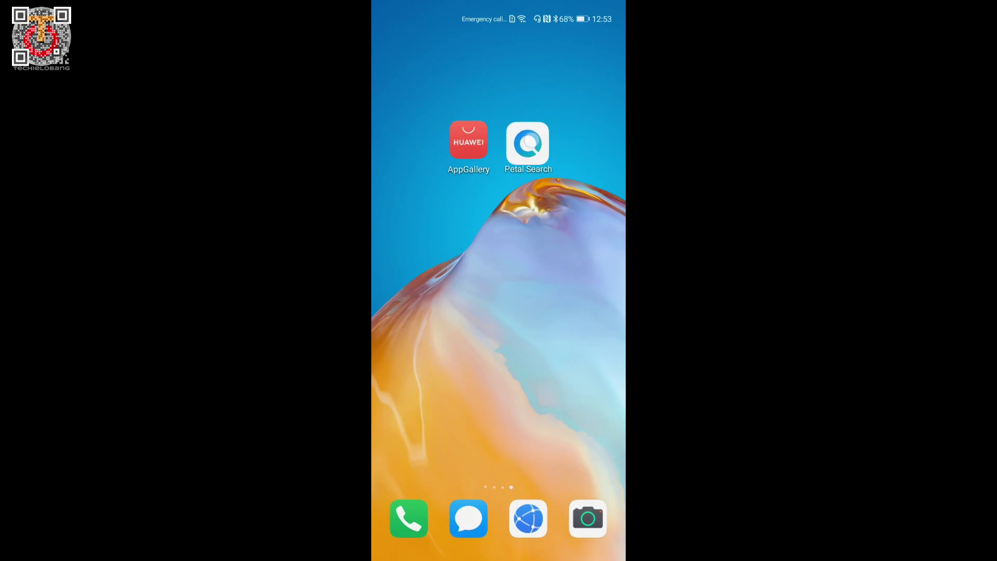
left_click(527, 142)
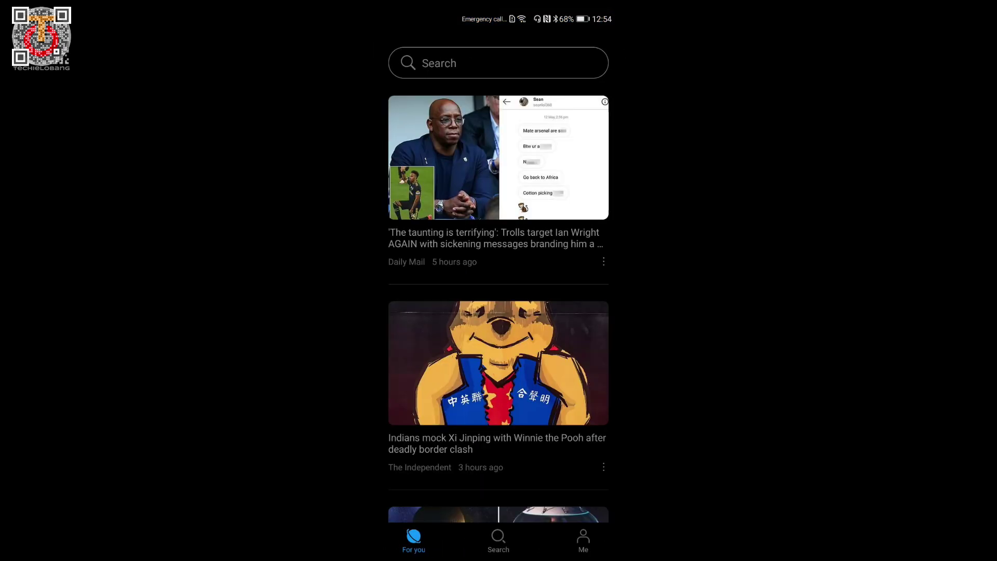
Step: From the Me section, review the Downloads list of six APKs and glance at pending updates
left_click(579, 541)
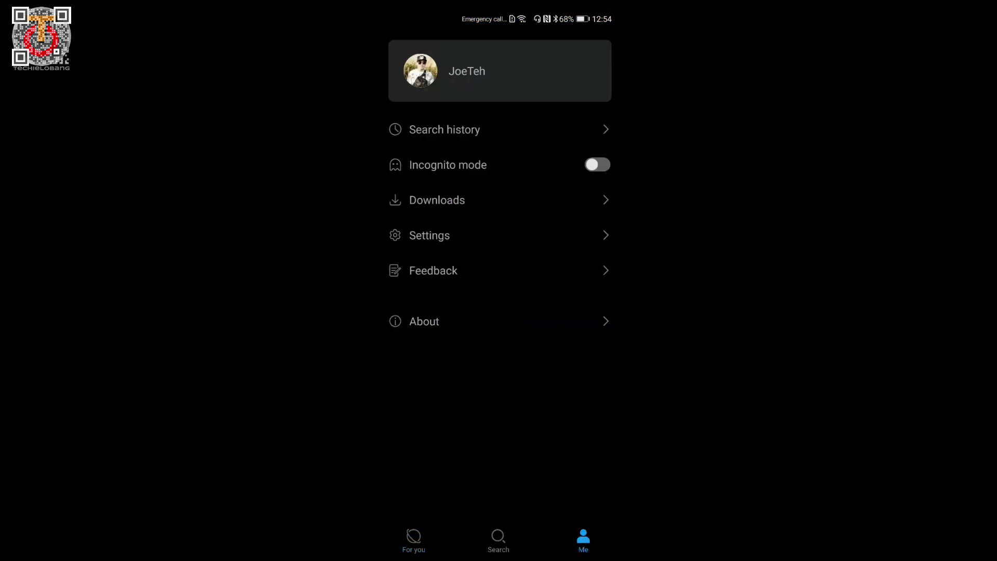
left_click(530, 198)
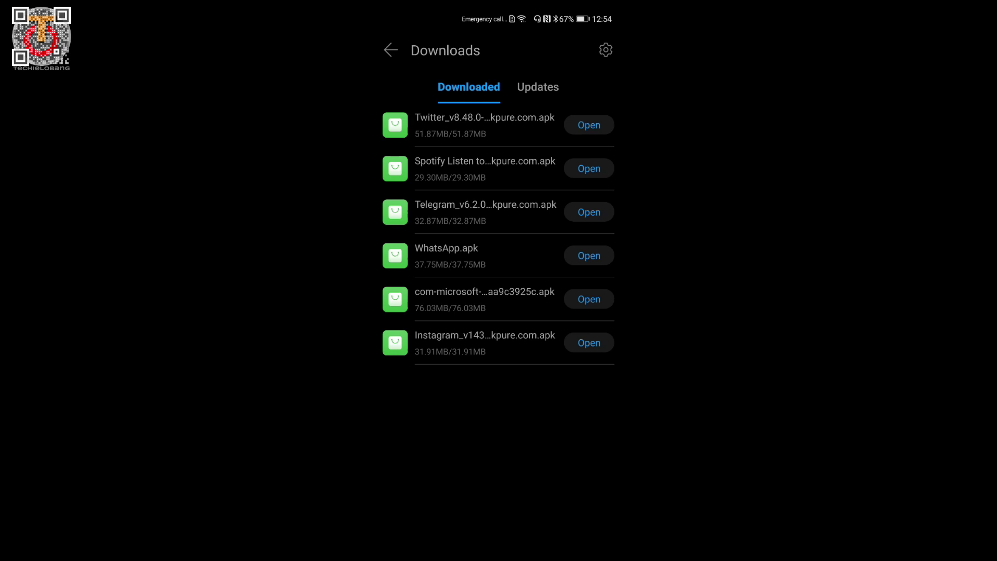
left_click(539, 85)
left_click(475, 93)
Step: Leave to the home screen and recents, then return to Petal Search's Downloads list
left_click_drag(545, 557, 559, 393)
left_click_drag(546, 558, 550, 460)
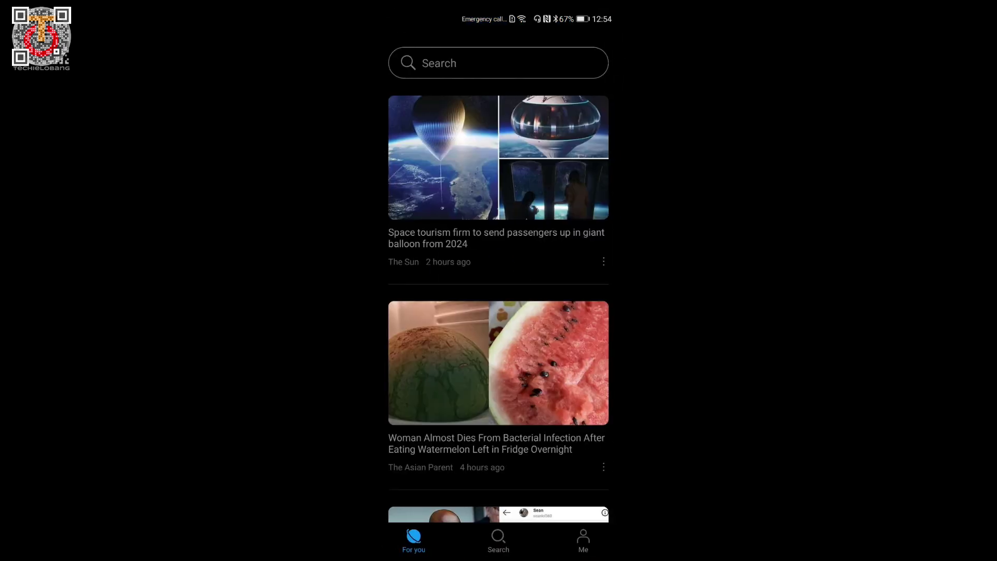
left_click(584, 538)
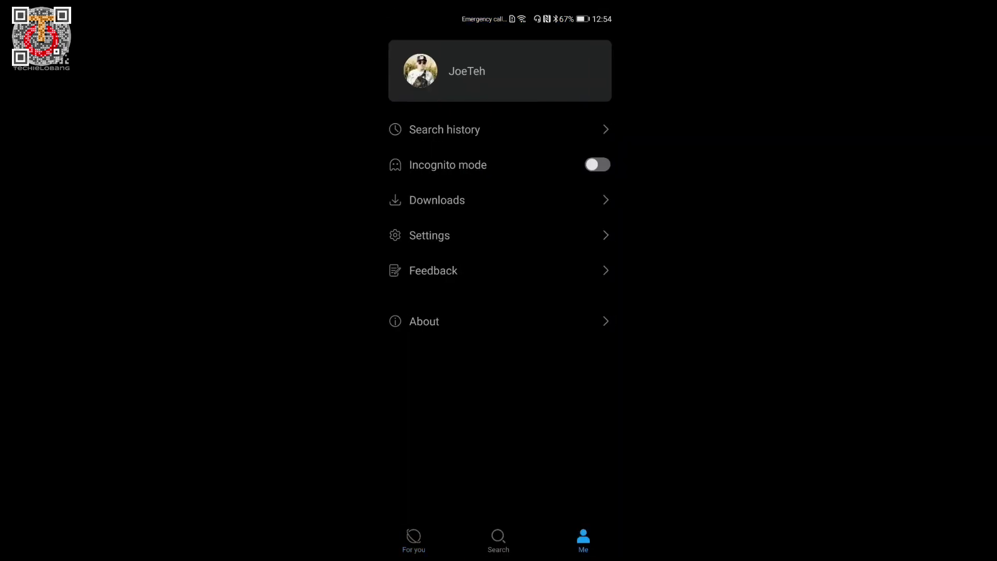
left_click(436, 200)
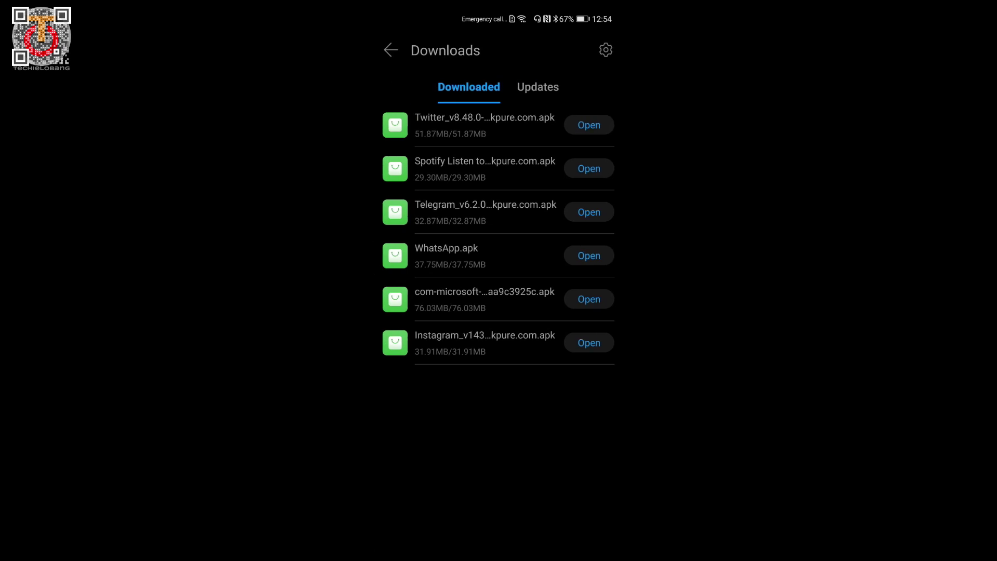
Step: Attempt to launch the Twitter APK, dismiss the 'File not found' notice, and show trending apps on the search page
left_click(589, 126)
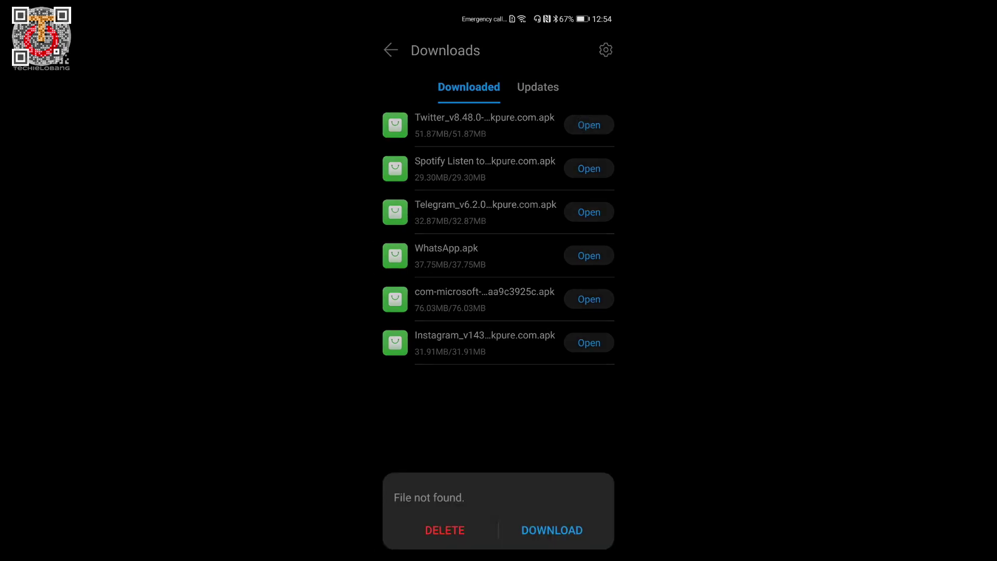
left_click(562, 437)
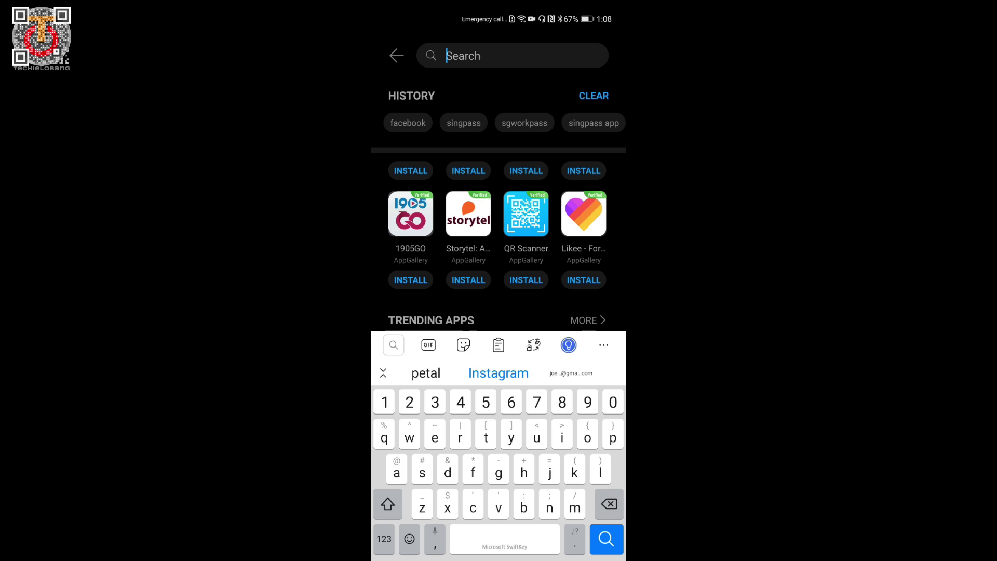
left_click(555, 306)
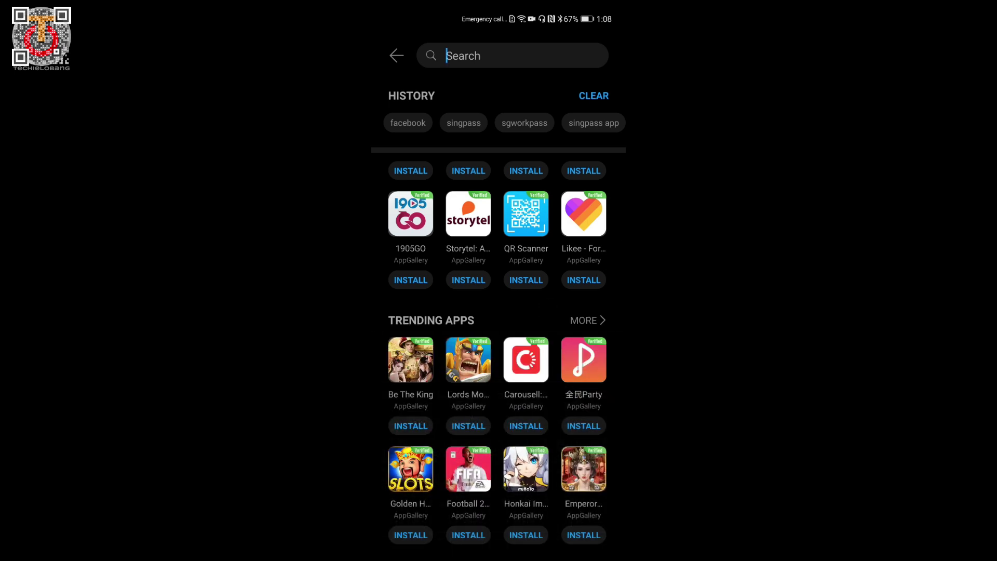
Step: Swipe over to the Me profile page to reach Settings
left_click_drag(625, 417, 596, 417)
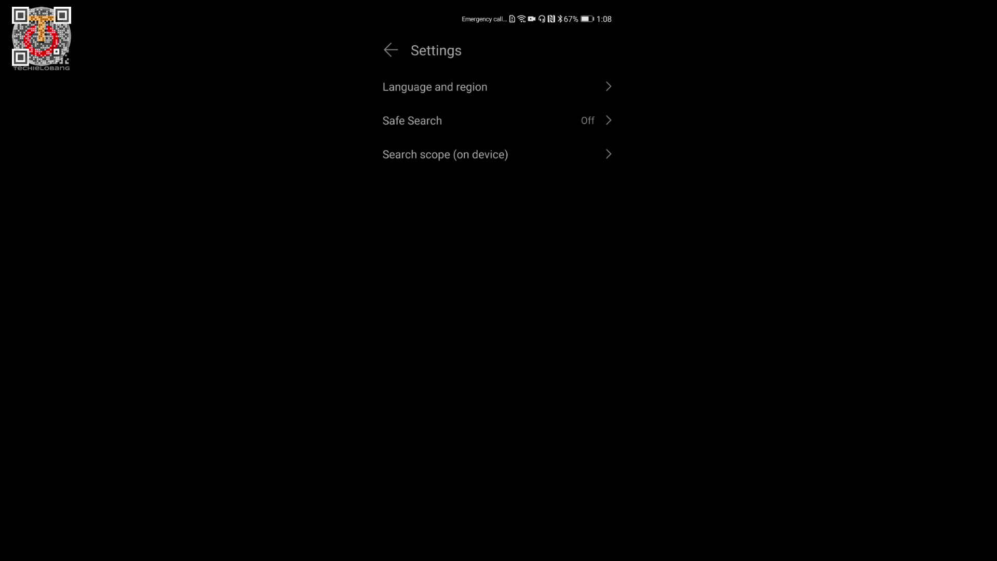
Step: Inspect the on-device search scope twice, all item types enabled, then go back to the Me page
left_click(445, 154)
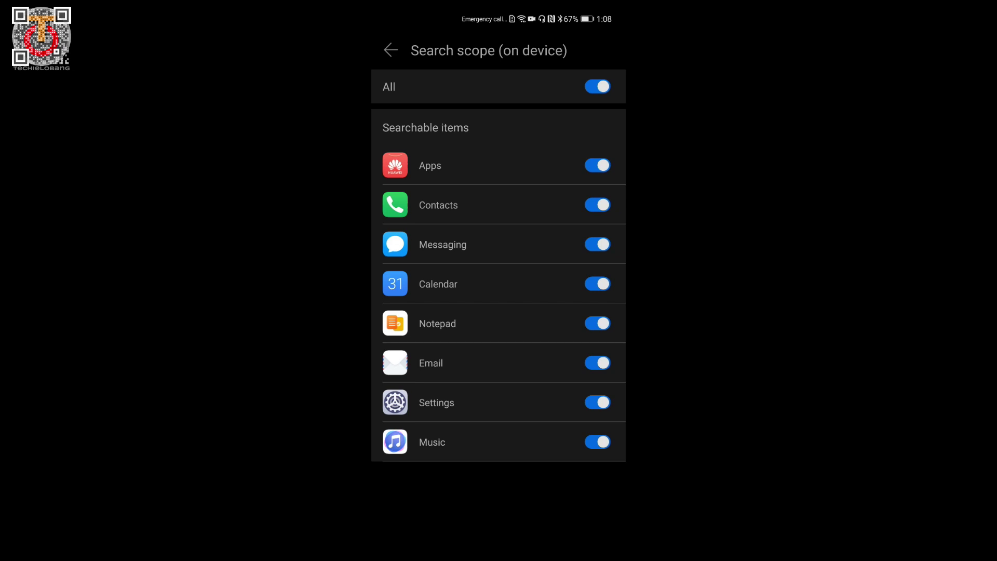
left_click(516, 544)
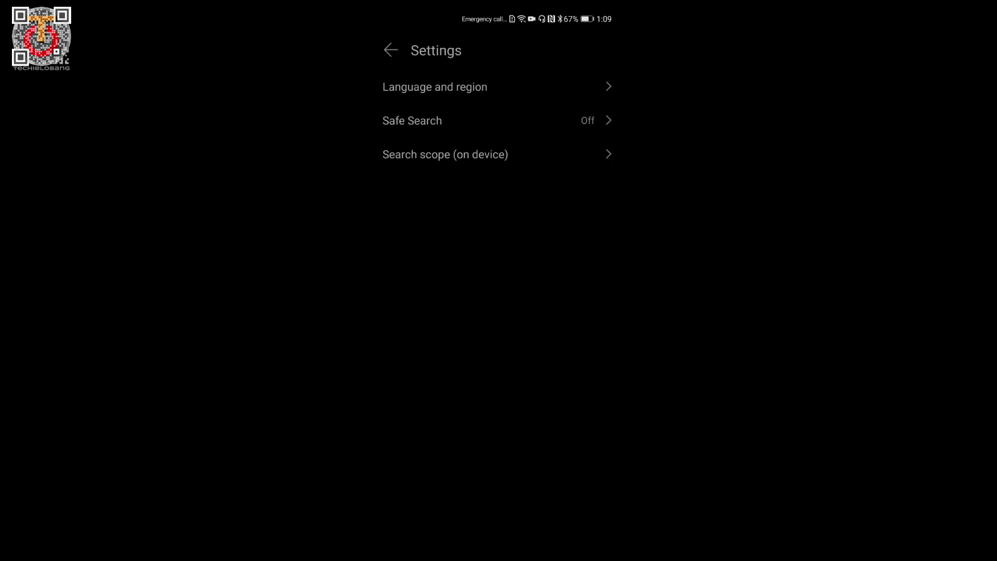
left_click(569, 160)
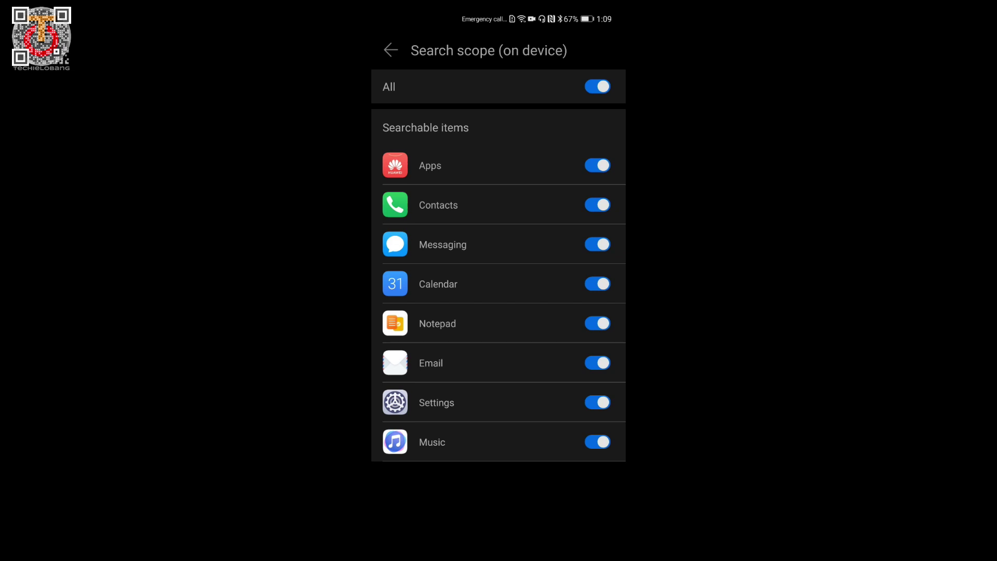
left_click(520, 501)
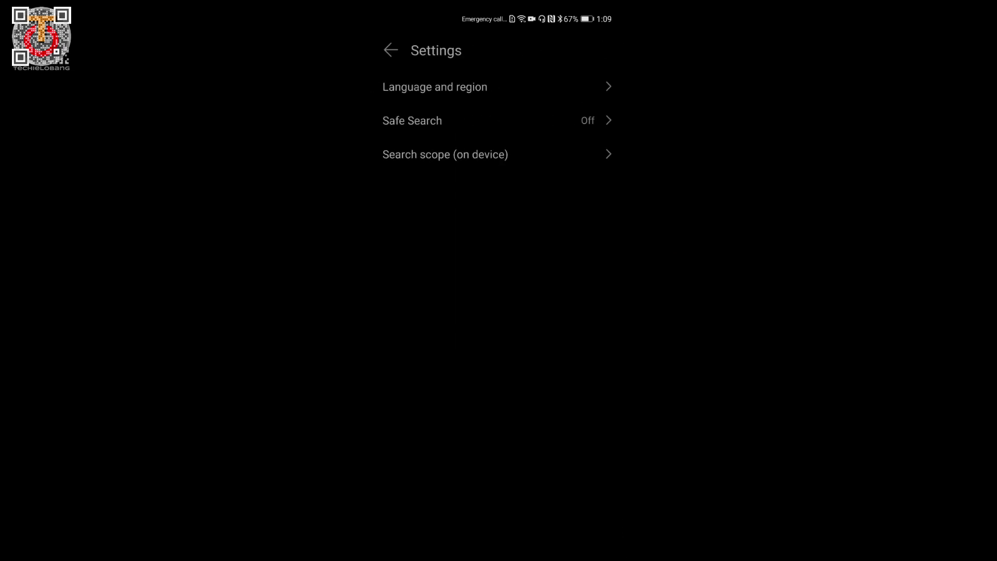
left_click_drag(612, 444, 530, 468)
left_click(537, 327)
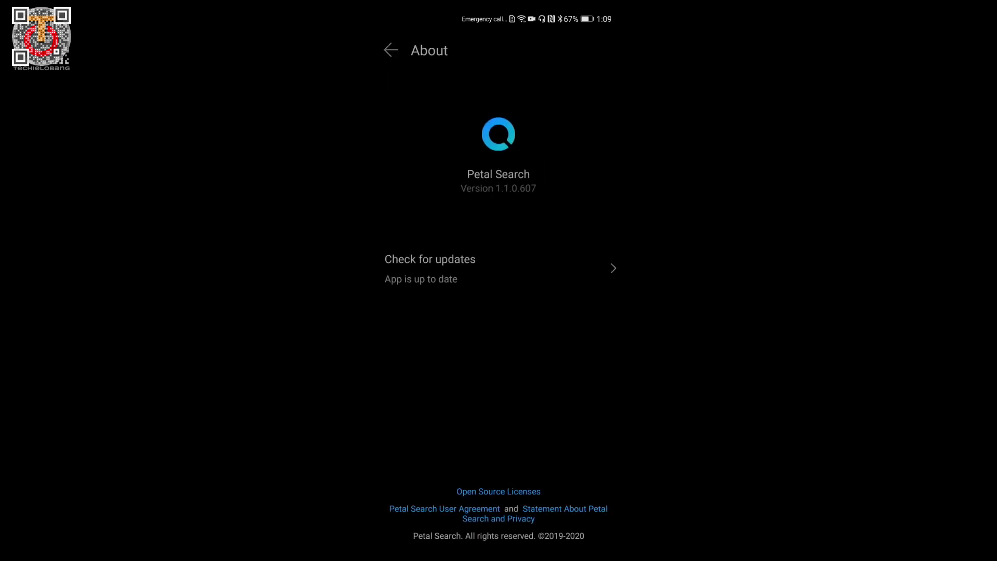
left_click(565, 276)
left_click_drag(608, 442, 576, 441)
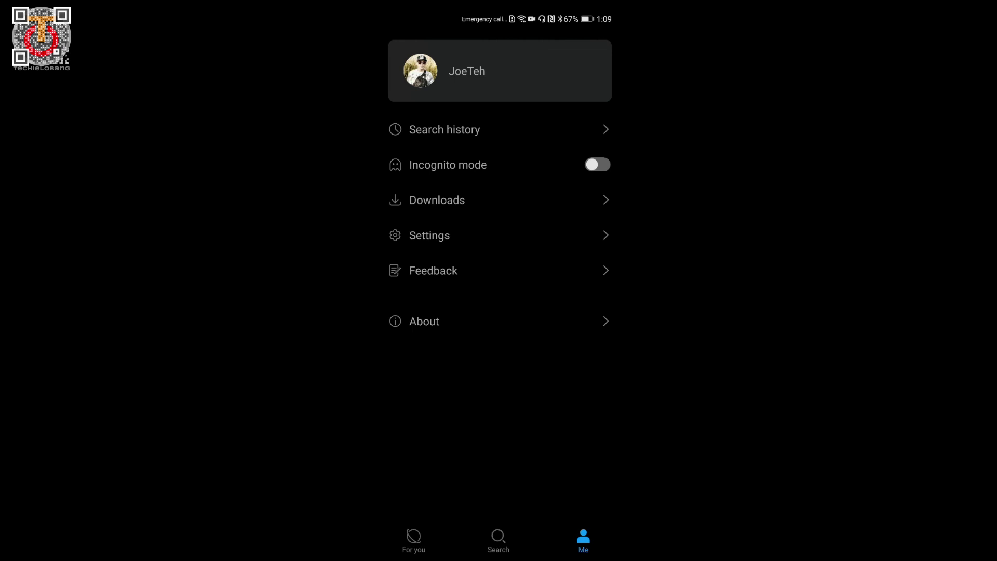
left_click(579, 134)
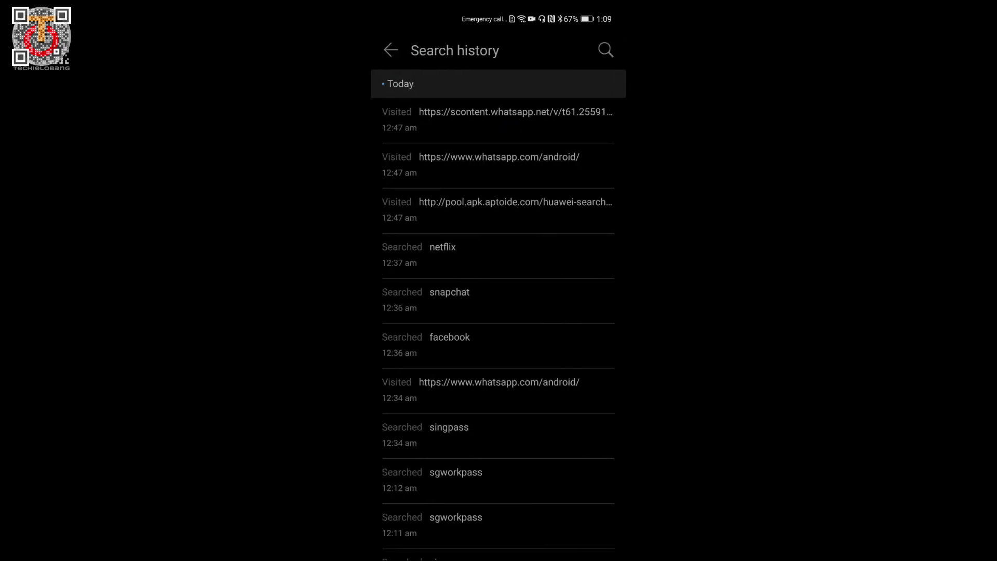
scroll(584, 250, "down", 1)
scroll(561, 346, "up", 1)
scroll(531, 278, "down", 1)
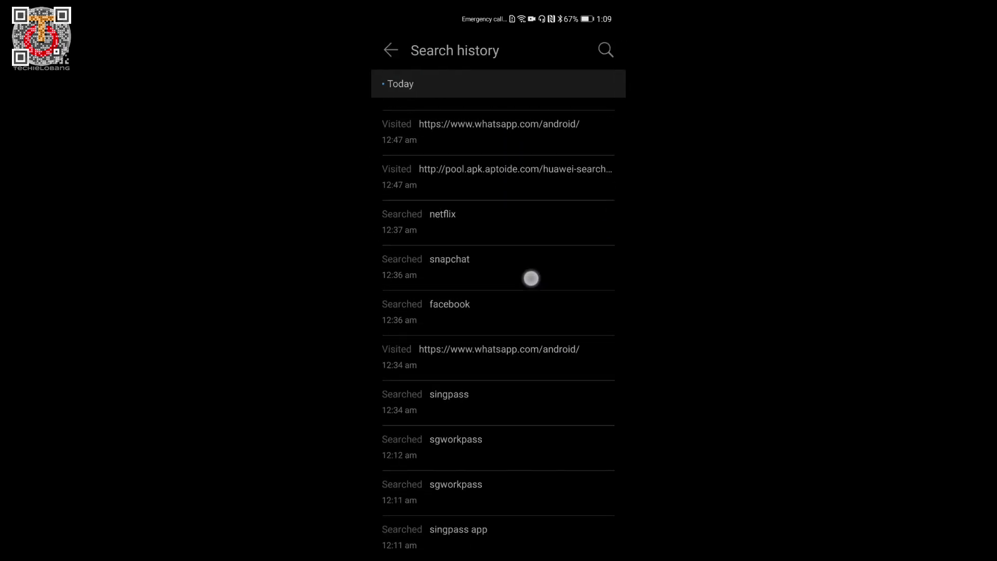
scroll(559, 382, "up", 1)
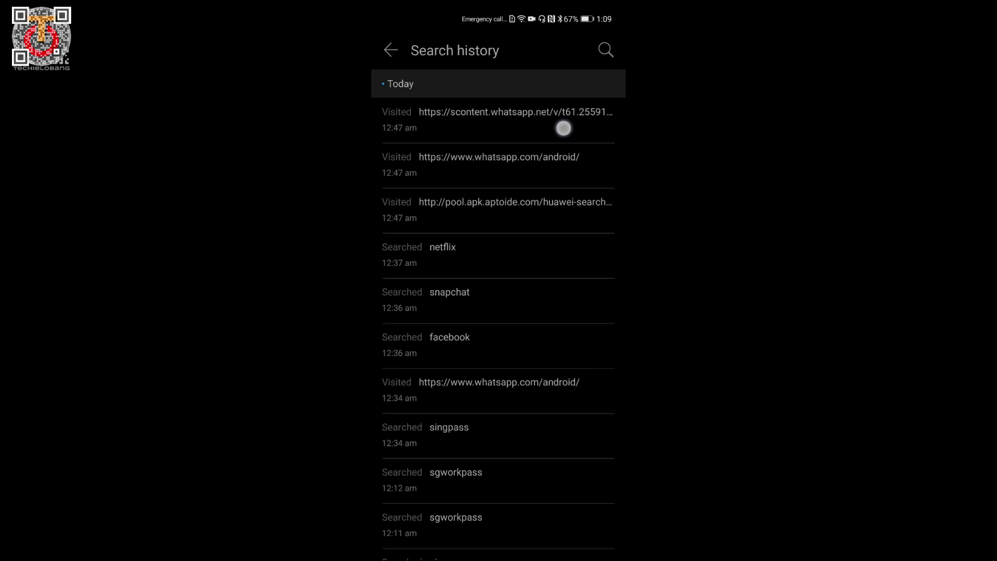
left_click(564, 129)
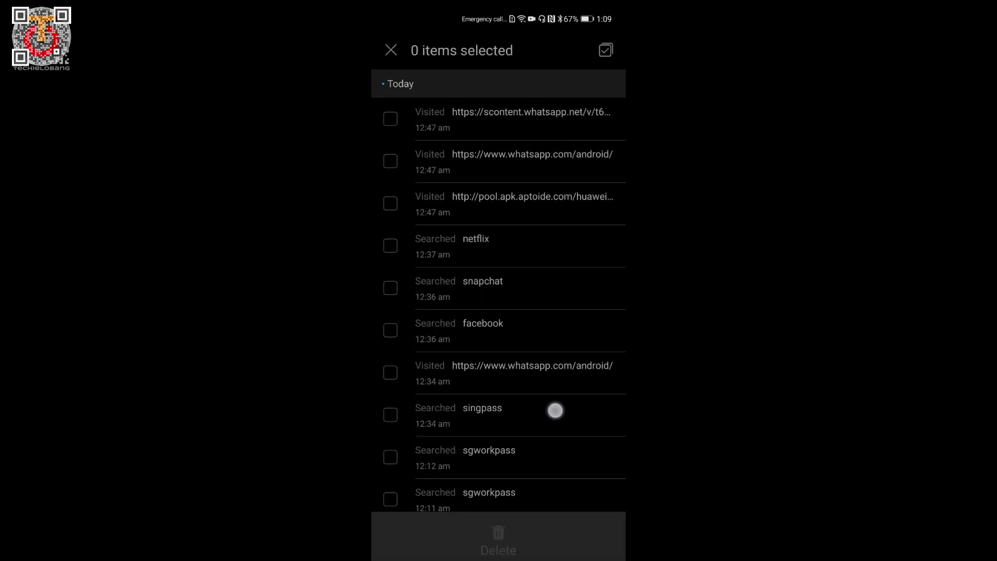
scroll(554, 412, "down", 1)
left_click_drag(624, 421, 528, 456)
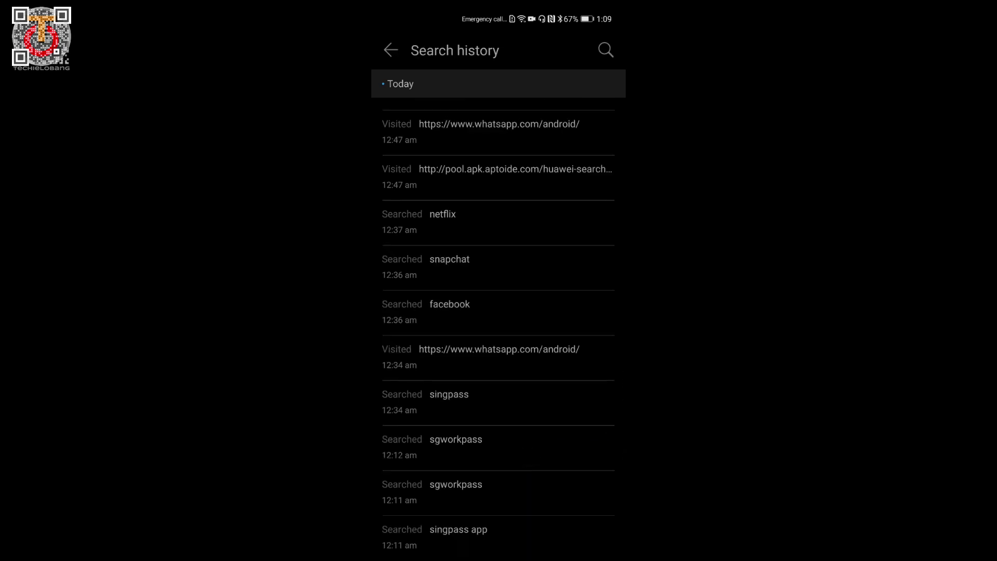
left_click_drag(623, 485, 533, 485)
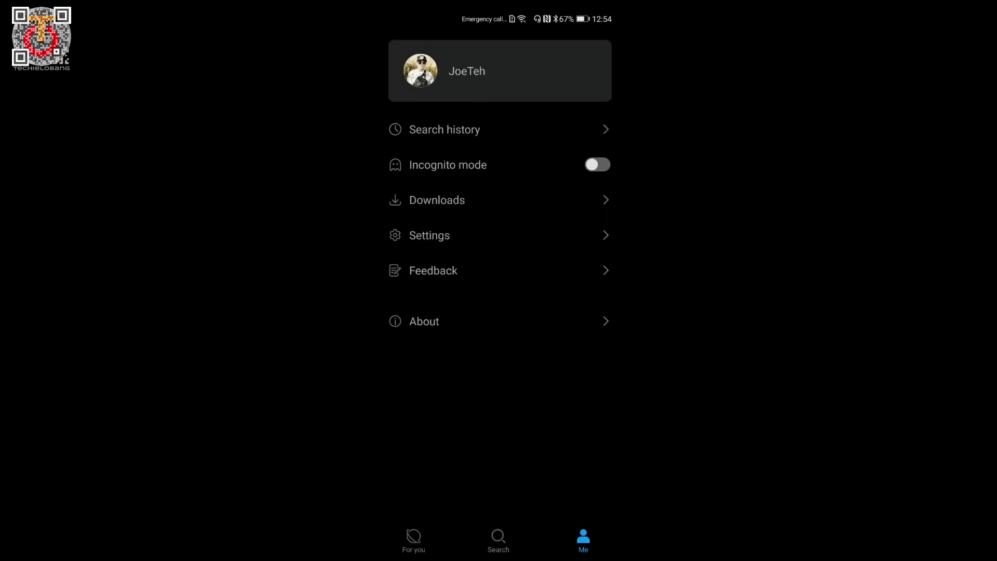
Step: Scroll the search page's essential and trending app suggestions and hide the keyboard
left_click(484, 528)
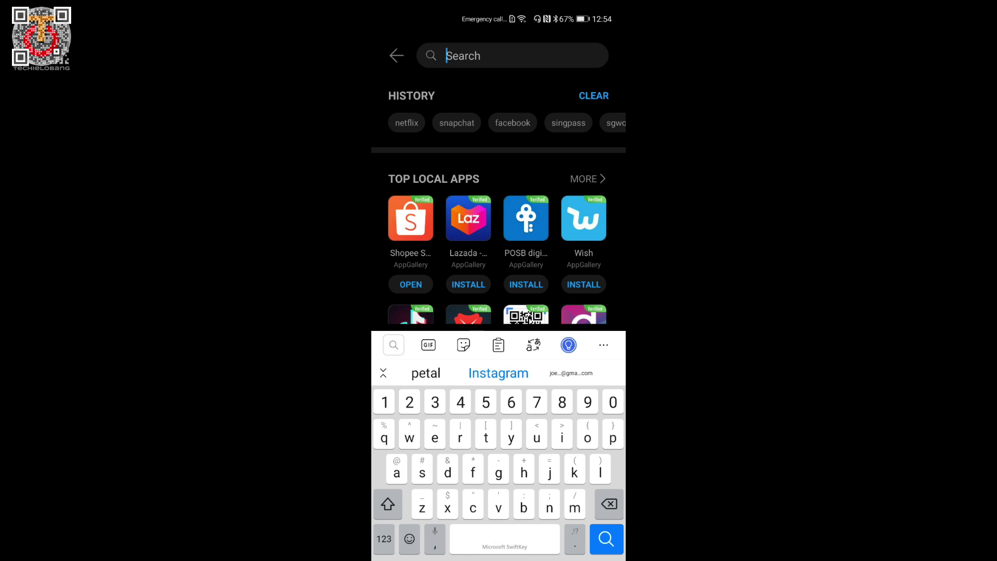
left_click_drag(605, 288, 606, 147)
scroll(585, 236, "down", 4)
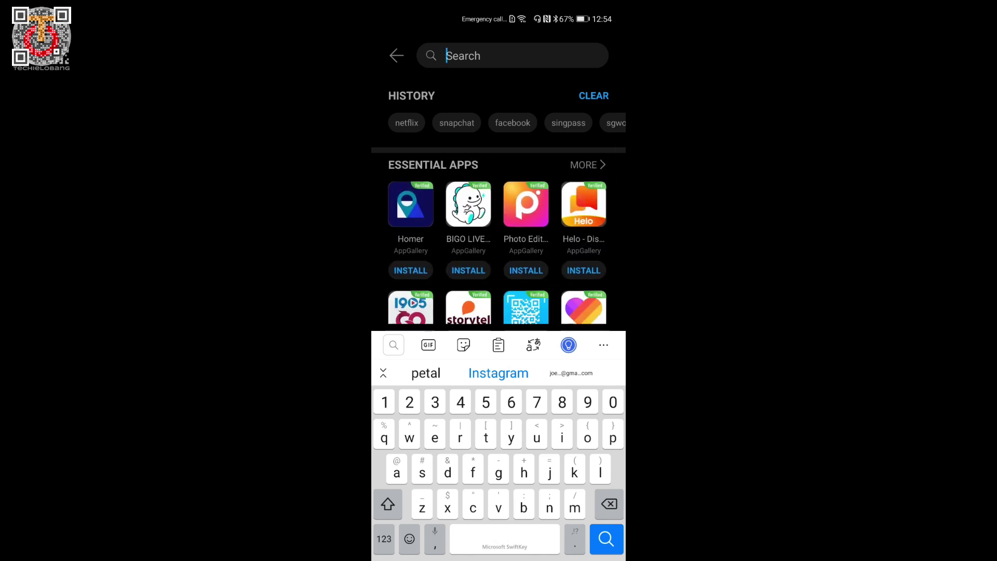
left_click_drag(580, 288, 578, 217)
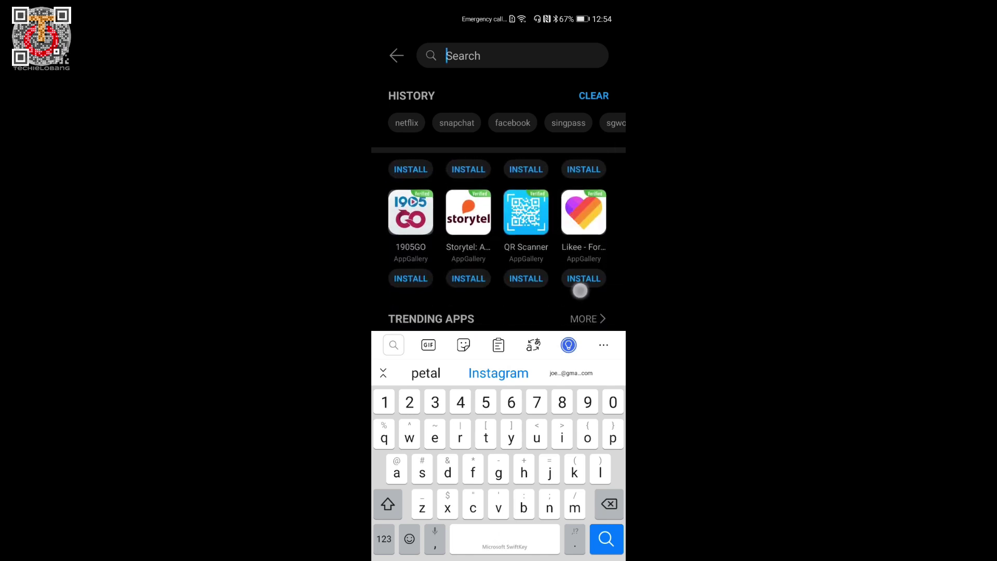
mouse_move(581, 291)
left_mouse_down()
mouse_move(591, 218)
mouse_move(589, 227)
left_mouse_up()
left_click_drag(596, 288, 605, 199)
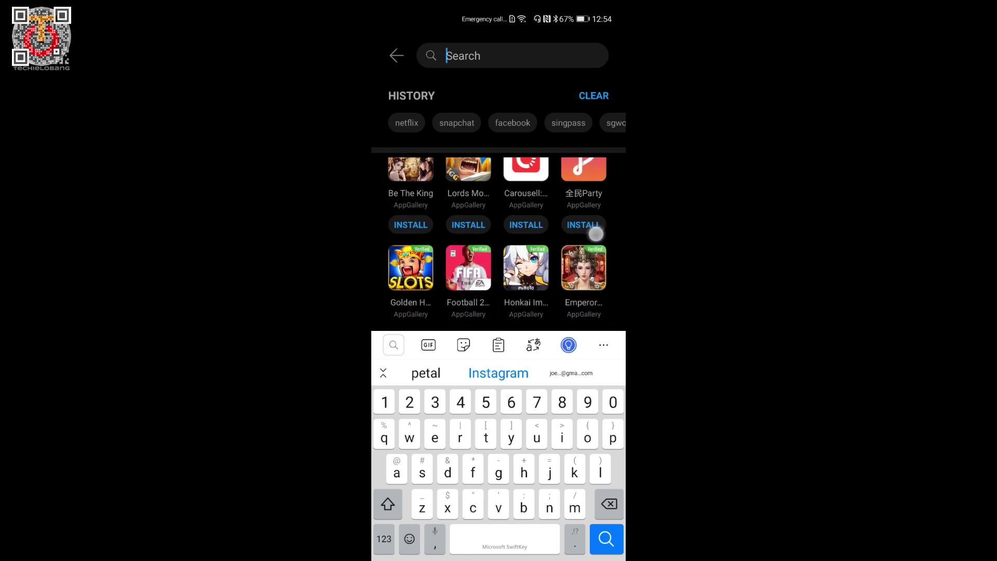
left_click_drag(593, 270, 606, 228)
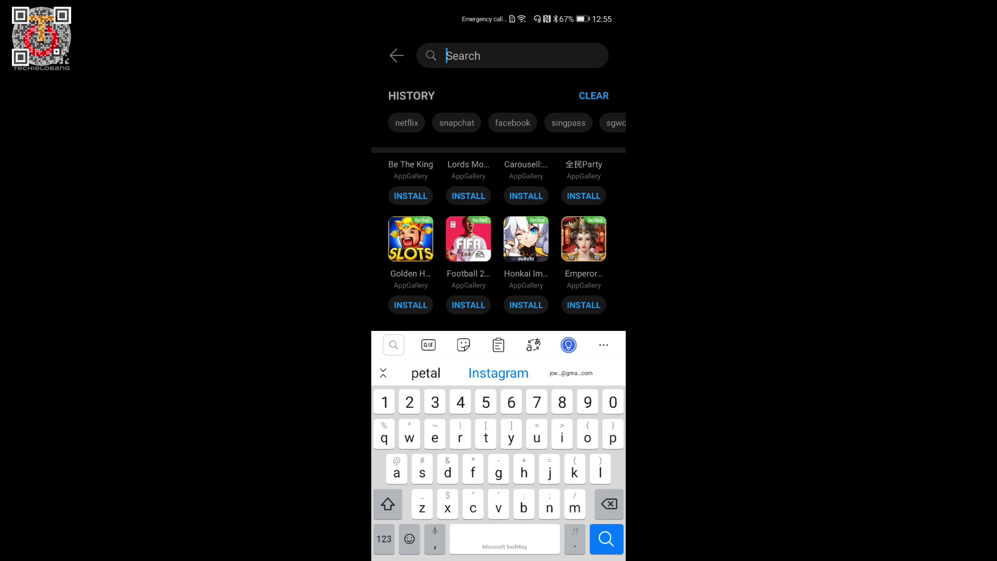
key("Escape")
left_click_drag(532, 123, 427, 122)
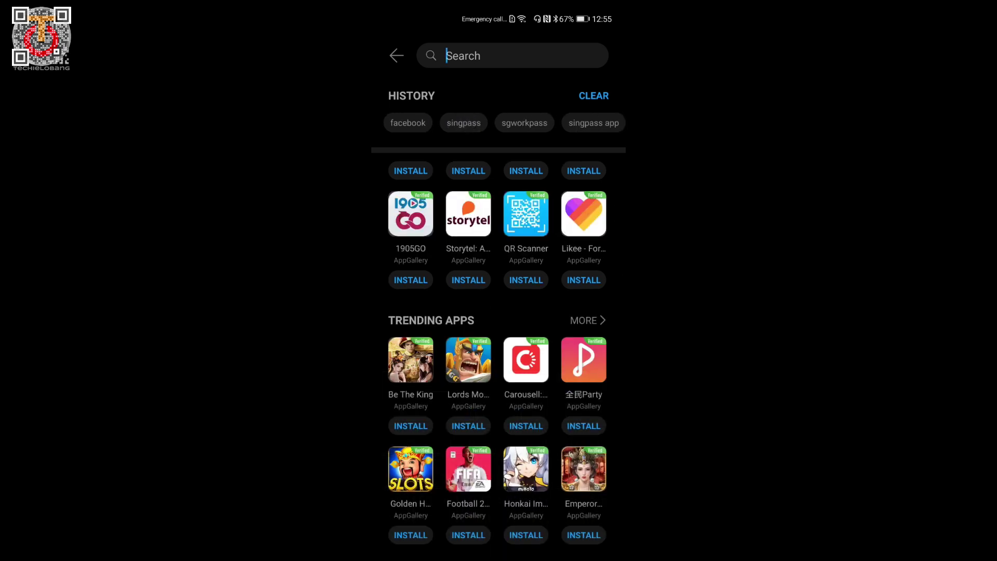